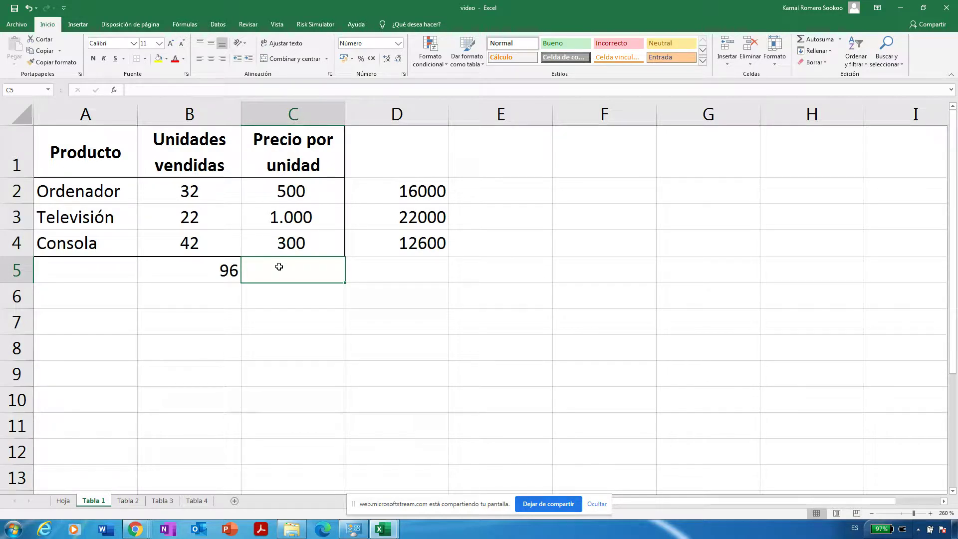
Calculate the average unit price in cell C5 by inserting the PROMEDIO function over the range C2:C4.
left_click(115, 91)
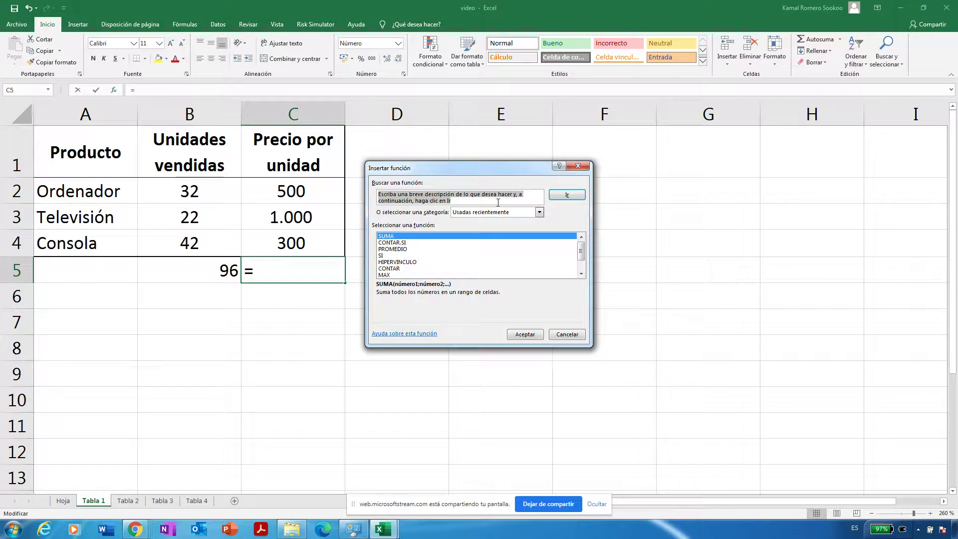
type("promedio")
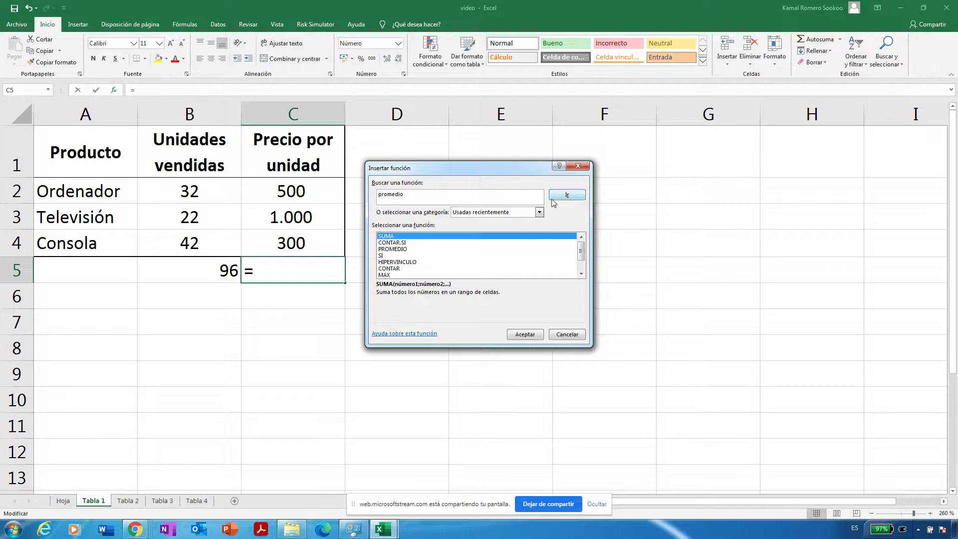
left_click(566, 196)
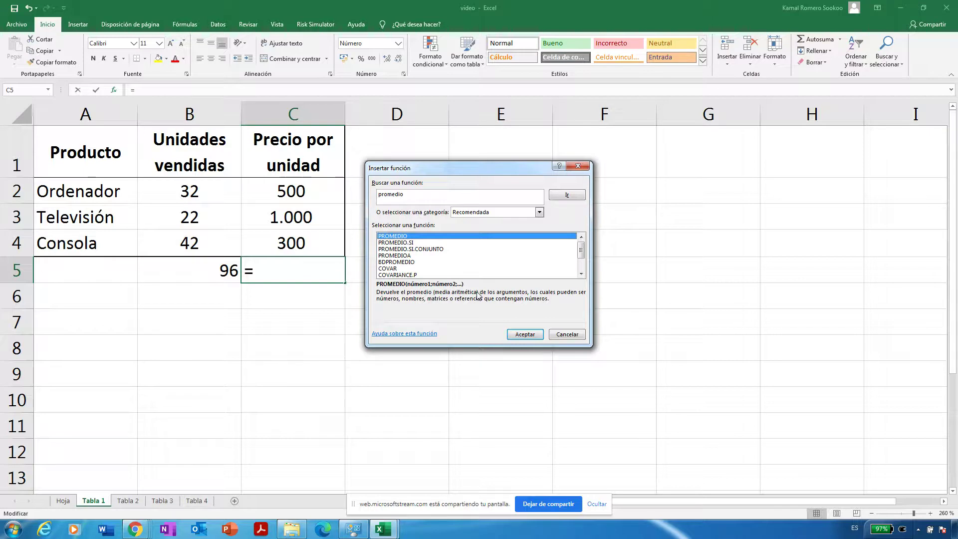
left_click(526, 335)
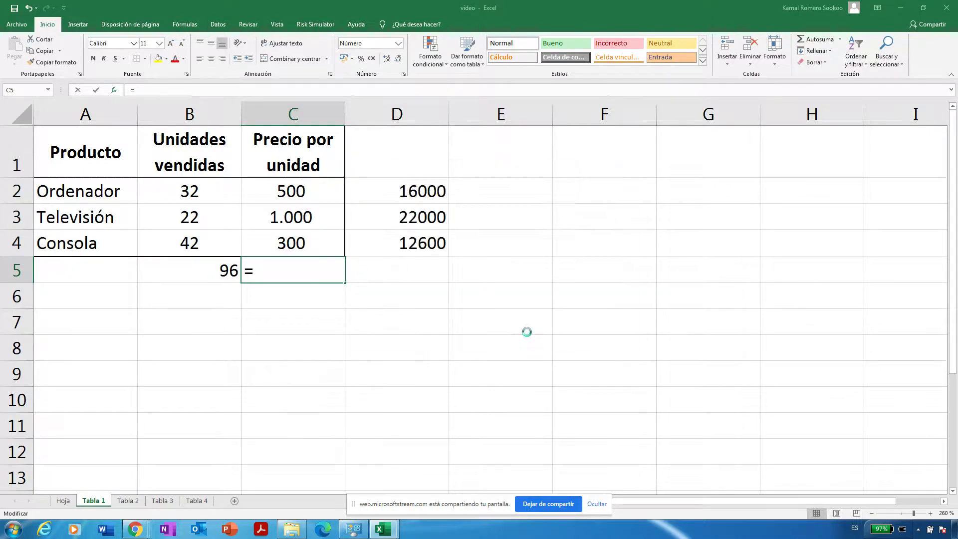
left_click_drag(435, 172, 555, 193)
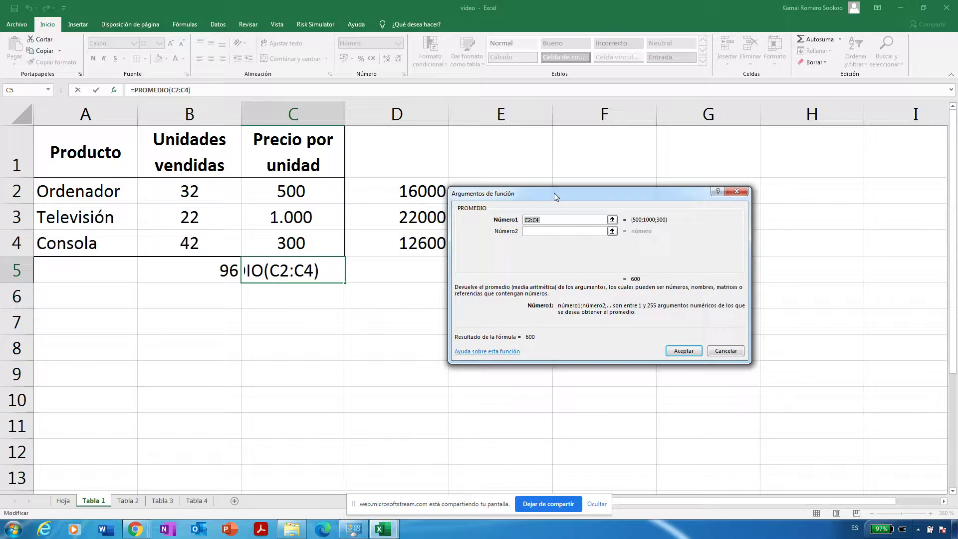
left_click(310, 192)
left_click_drag(311, 193, 311, 241)
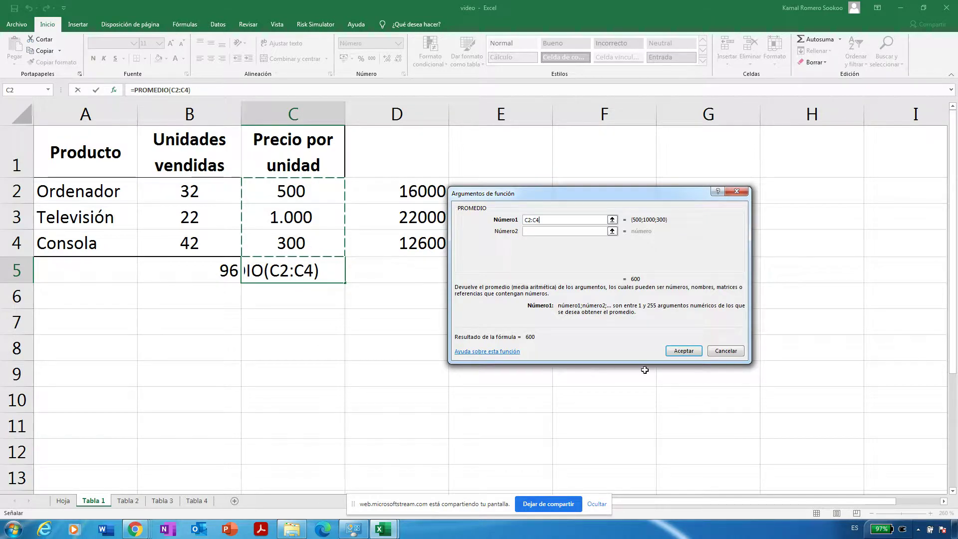
left_click(683, 352)
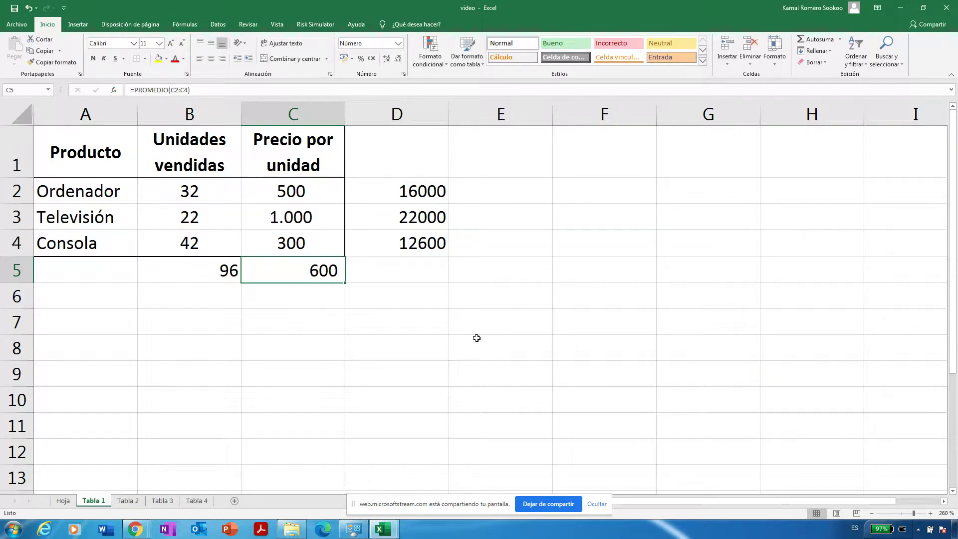
Review the unlabelled column D cells that multiply units sold by unit price, from D2 to D5.
left_click(396, 273)
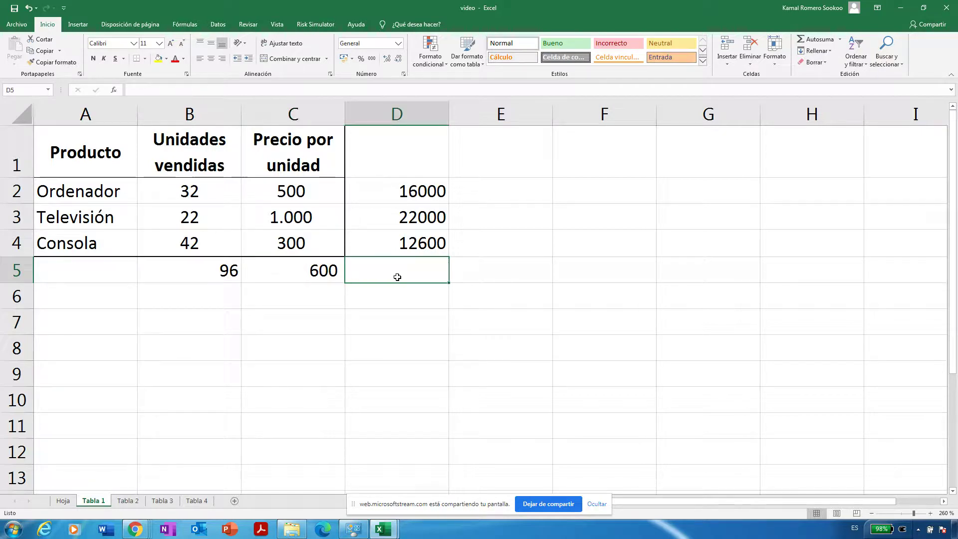
left_click(404, 190)
key("Down")
key("Down")
key("Down")
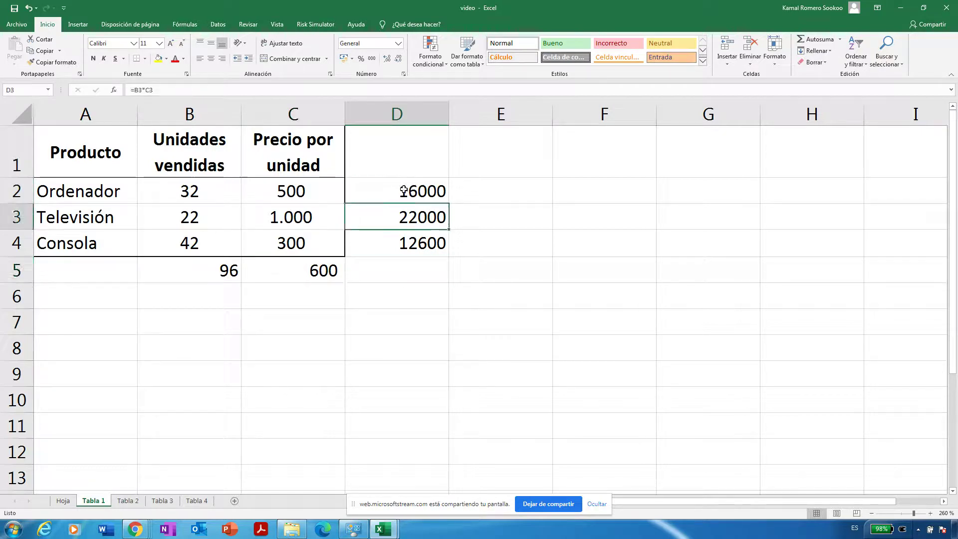
key("Up")
key("Up")
key("Up")
key("Down")
key("Down")
key("Down")
key("Up")
Add up the product amounts in cell D5 with an AutoSum over D2:D4.
key("Down")
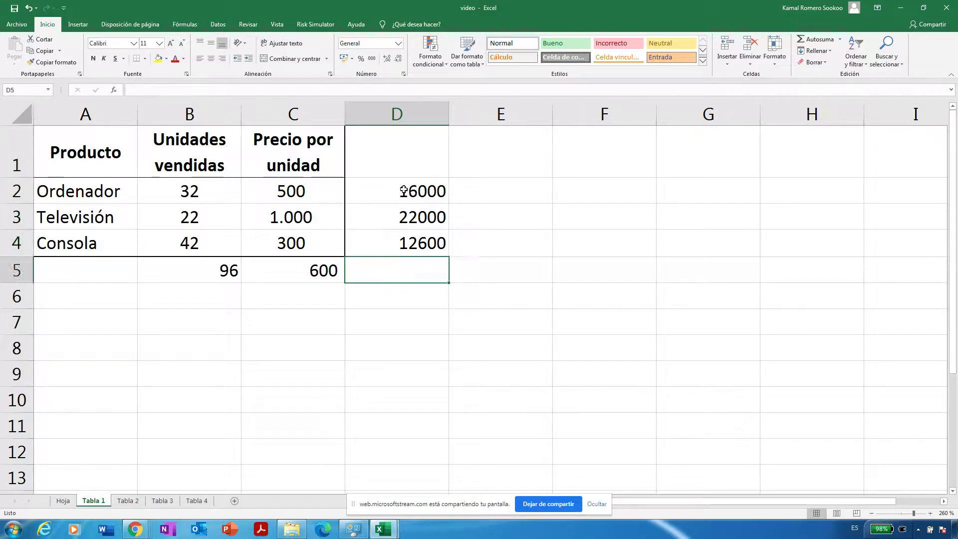
left_click(810, 40)
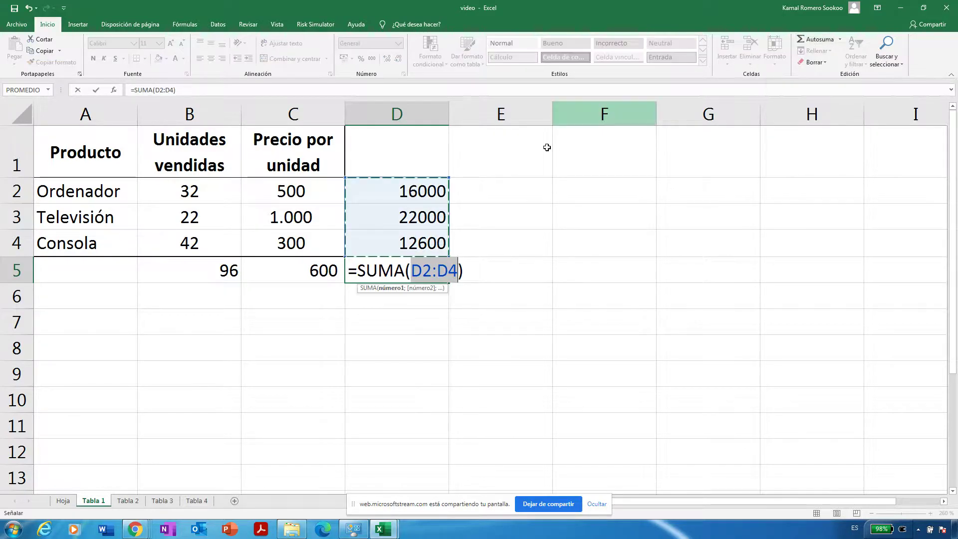
left_click_drag(385, 189, 378, 236)
key("Return")
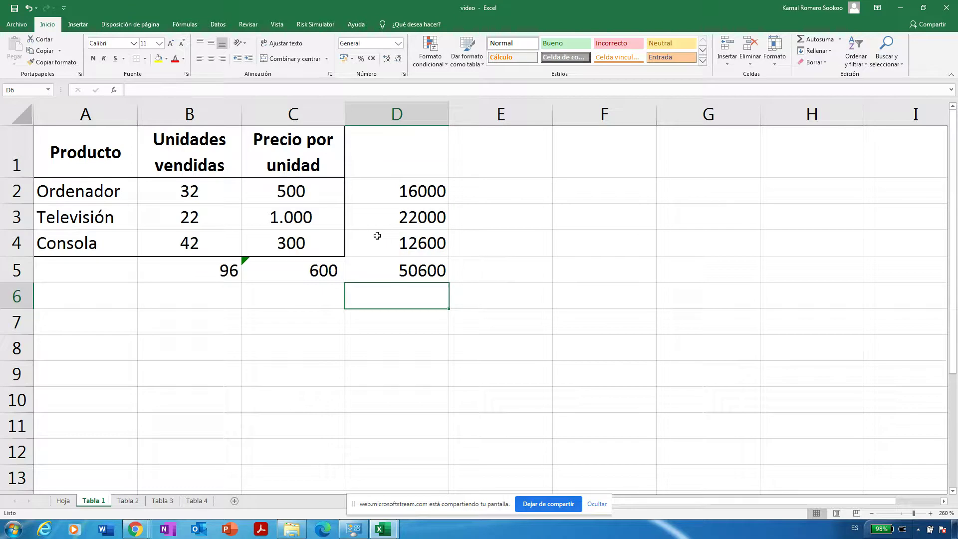
Examine the total in D5 and the individual product formulas in D2:D4 that feed it.
left_click(418, 274)
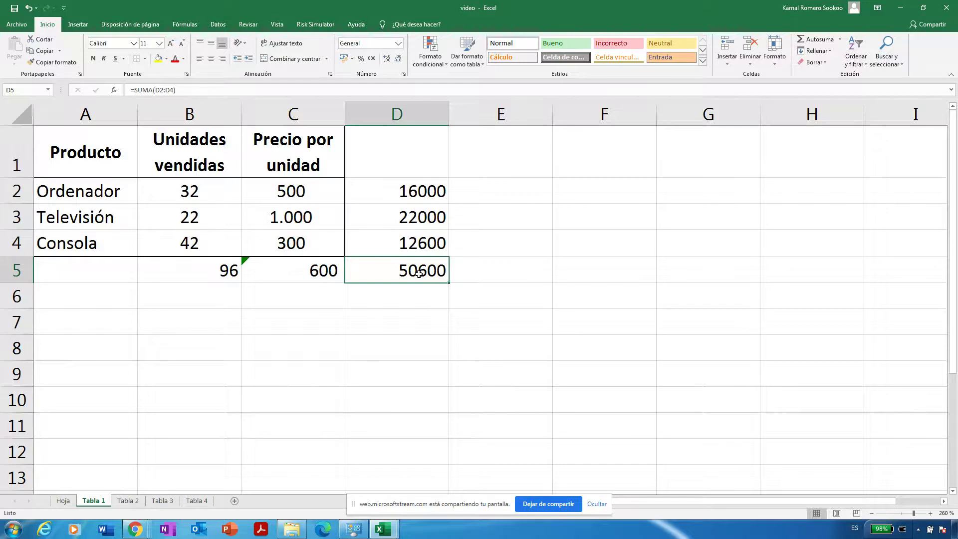
left_click(409, 190)
key("Down")
key("Down")
key("Down")
key("Up")
key("Up")
key("Up")
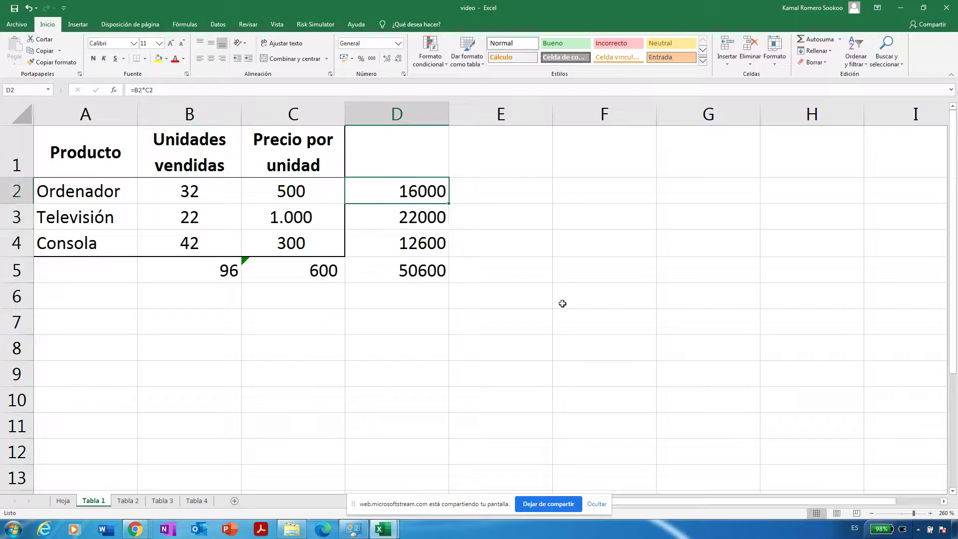
left_click(578, 320)
left_click(381, 265)
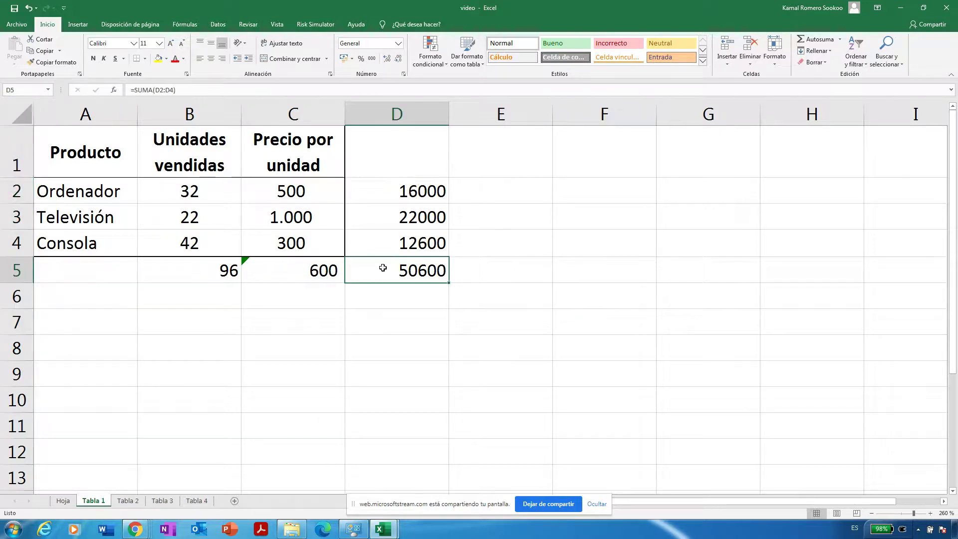
key("Up")
key("Up")
key("Up")
key("Down")
key("Down")
key("Down")
key("Up")
key("Up")
key("Up")
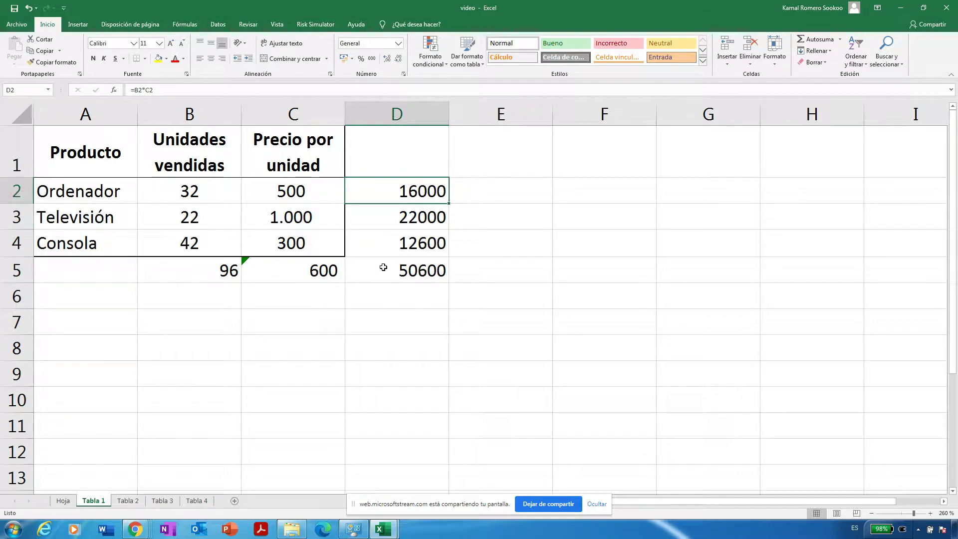
Check each product's units sold and unit price against its column D amount, ending with the total in D5.
left_click(280, 192)
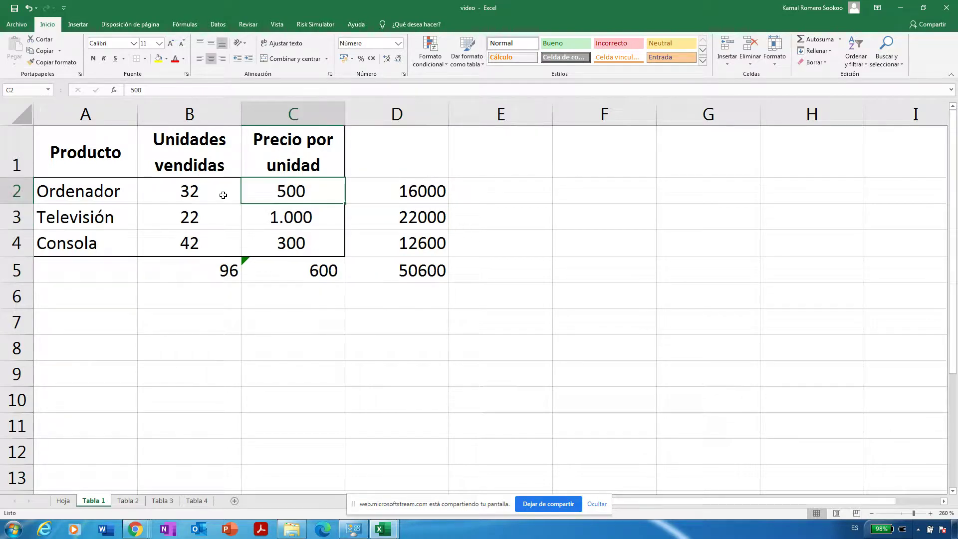
left_click(189, 196)
left_click(397, 222)
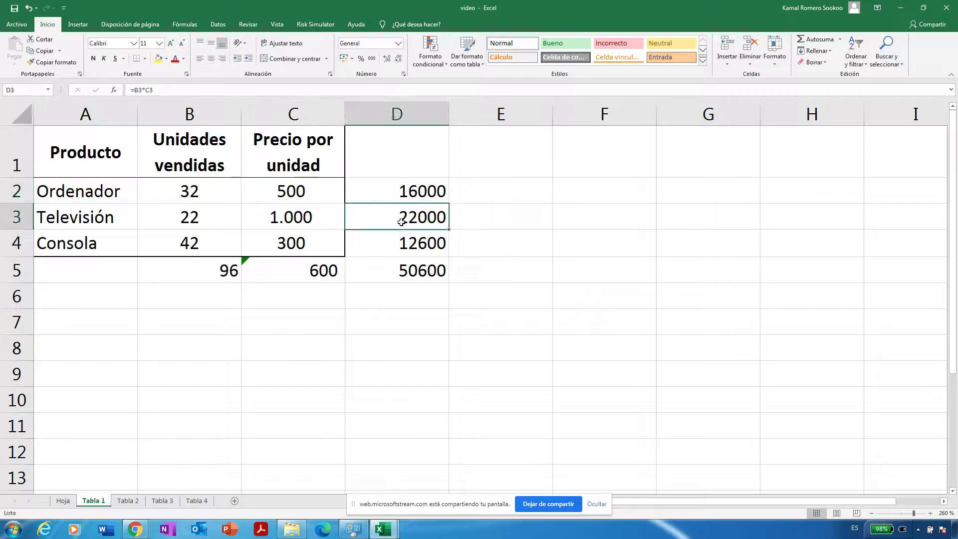
left_click(224, 215)
left_click(286, 216)
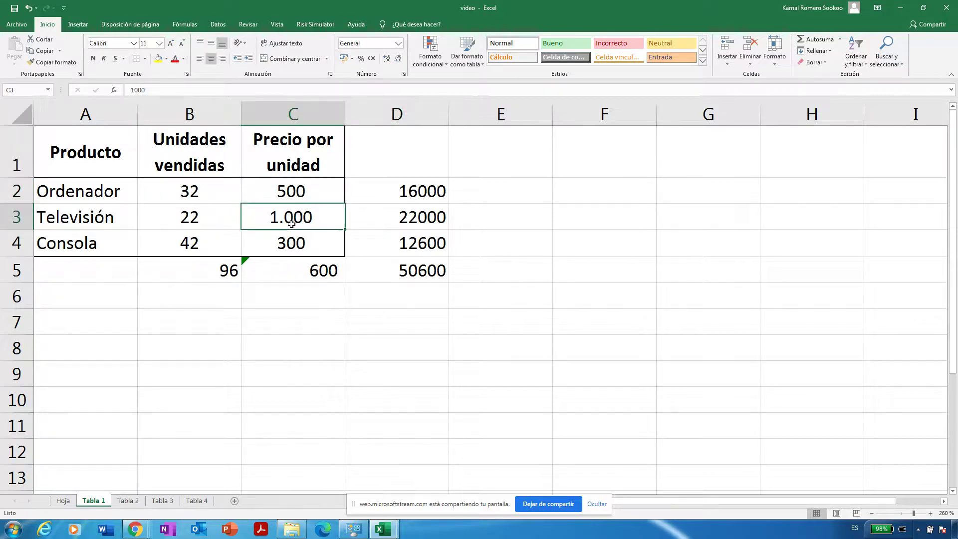
left_click(397, 248)
left_click(185, 248)
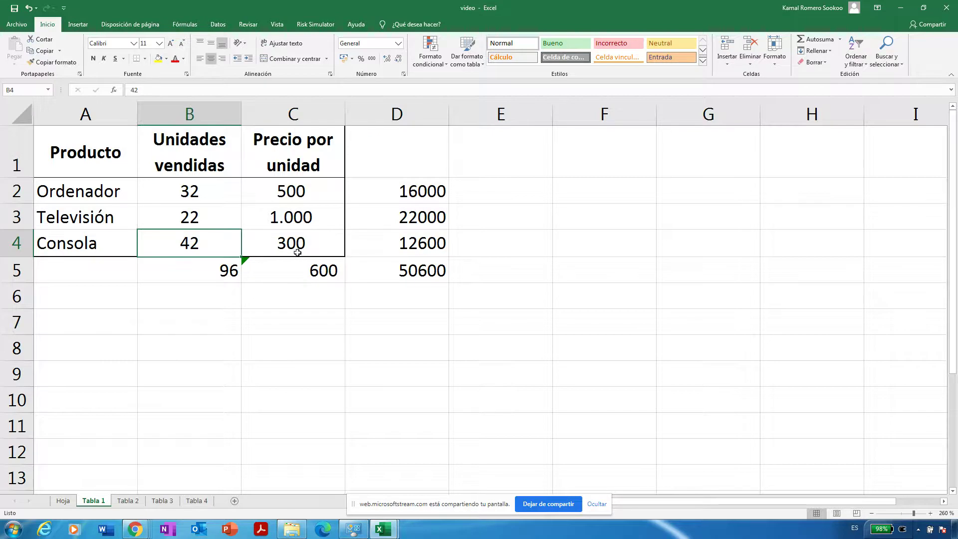
left_click(297, 250)
left_click(404, 277)
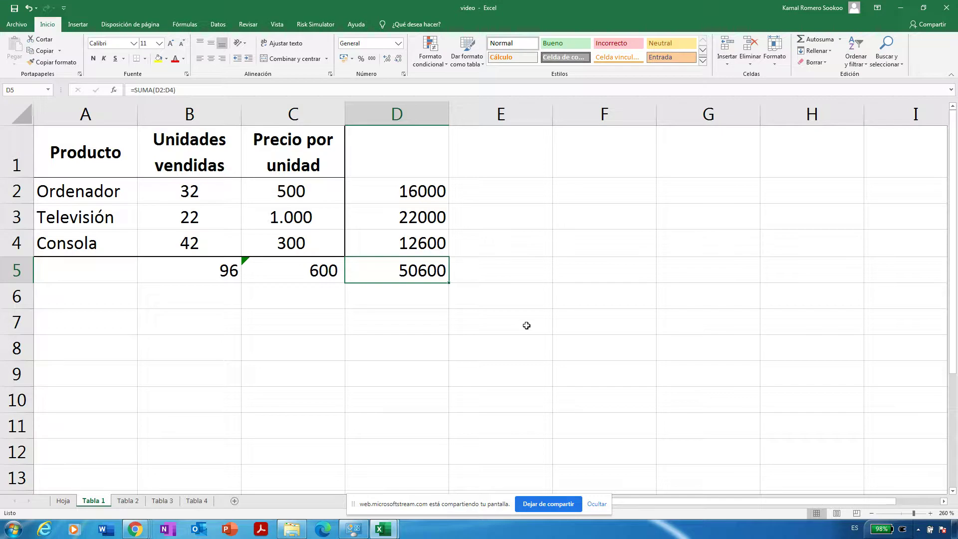
Search for the function sumaproducto and insert SUMAPRODUCTO in cell F7, keeping the table clear of its arguments dialog.
left_click(588, 323)
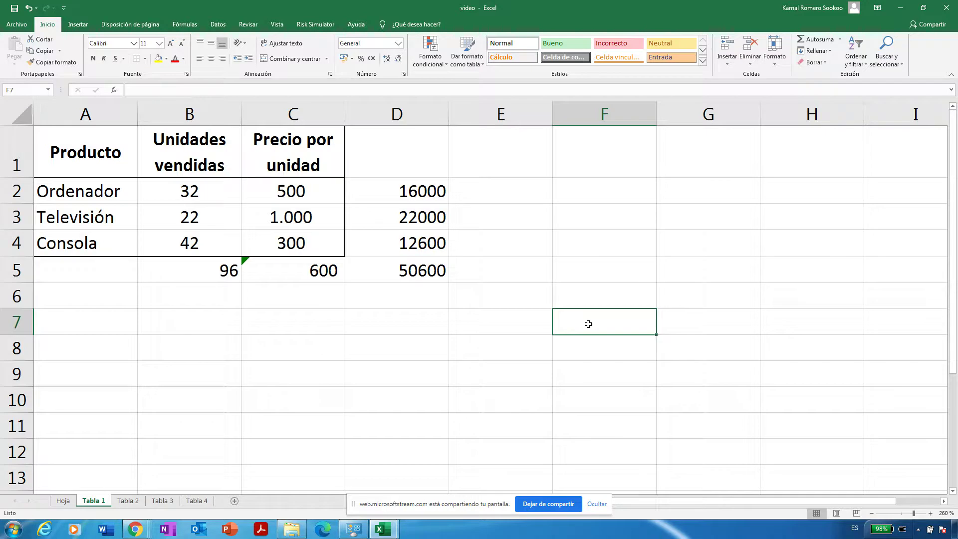
left_click(114, 90)
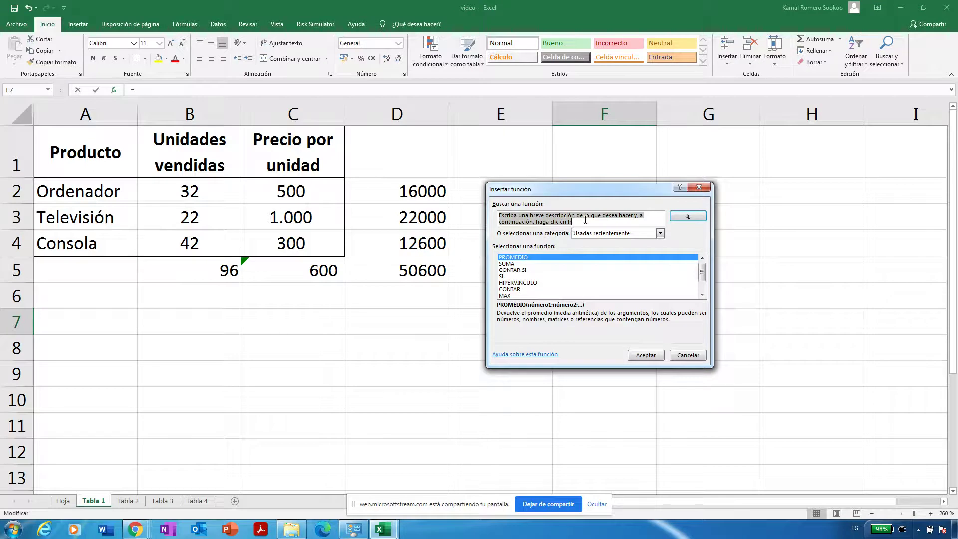
type("suma")
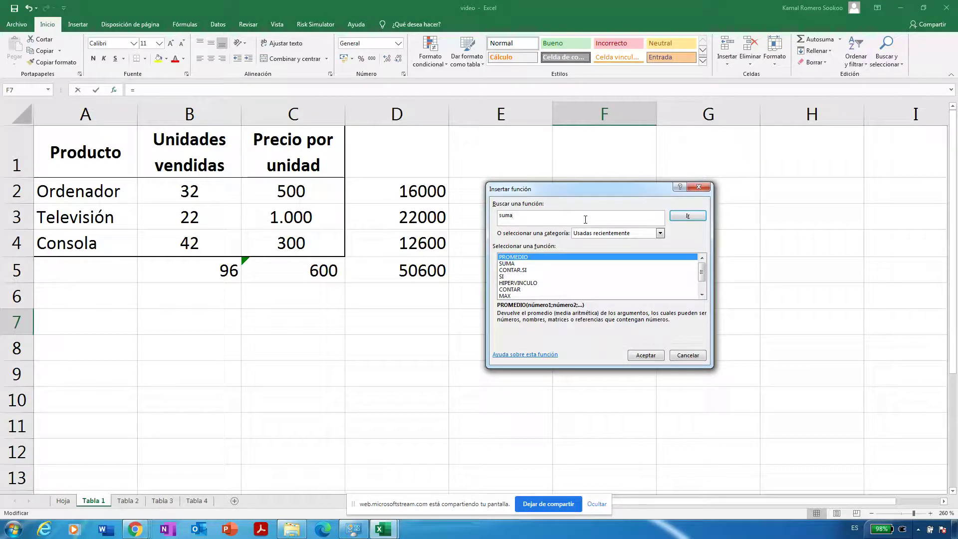
type("producto")
left_click(688, 216)
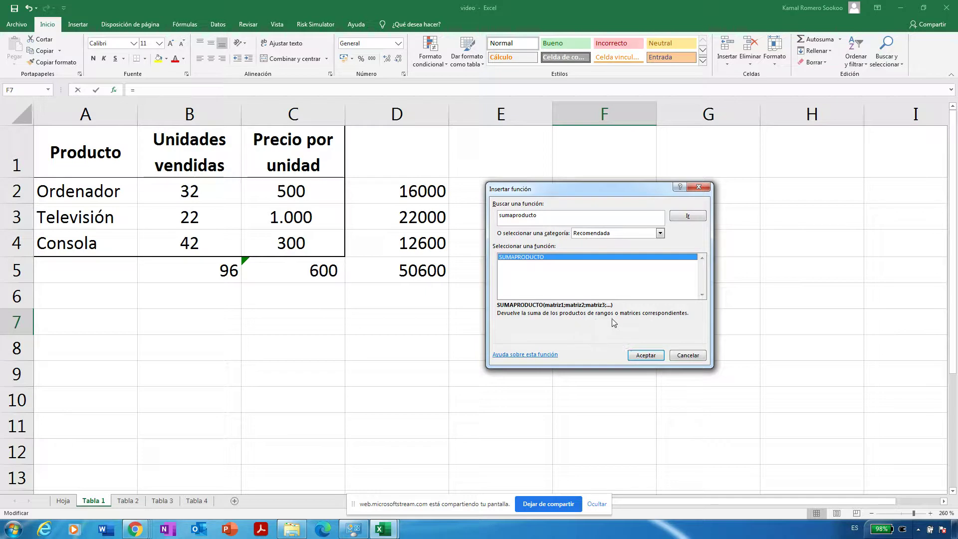
left_click(645, 356)
left_click_drag(663, 201, 742, 228)
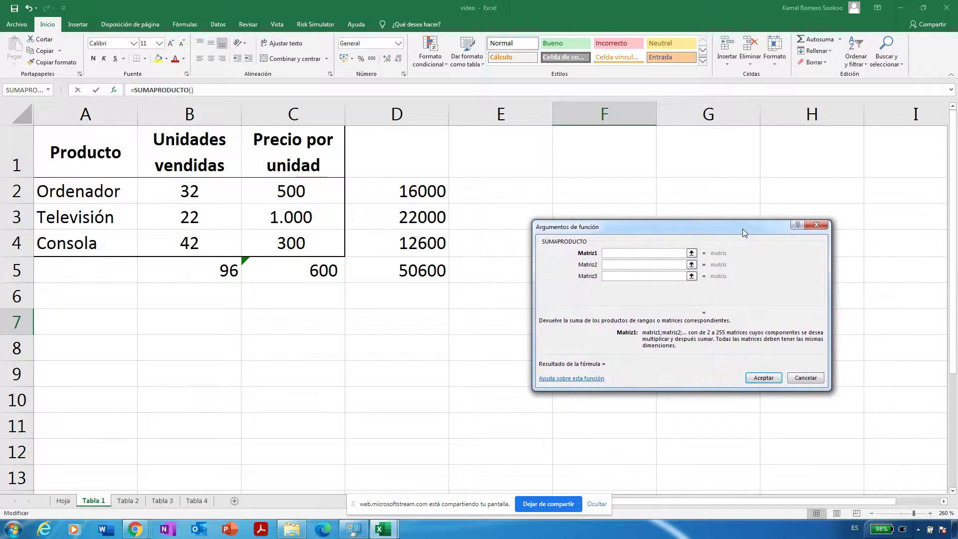
Set Matriz1 to B2:B4 and Matriz2 to C2:C4, and accept the SUMAPRODUCTO formula.
left_click(198, 189)
left_click_drag(198, 189, 193, 241)
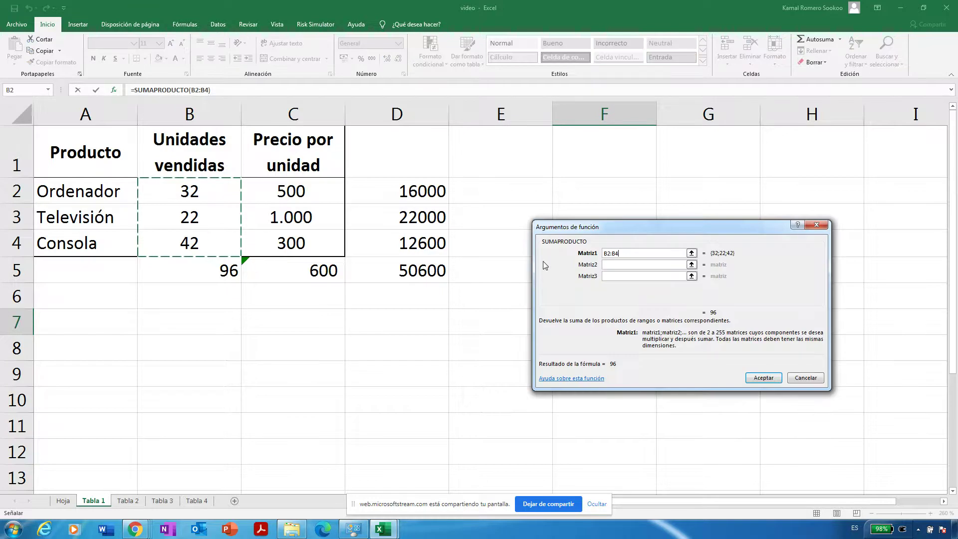
left_click(605, 265)
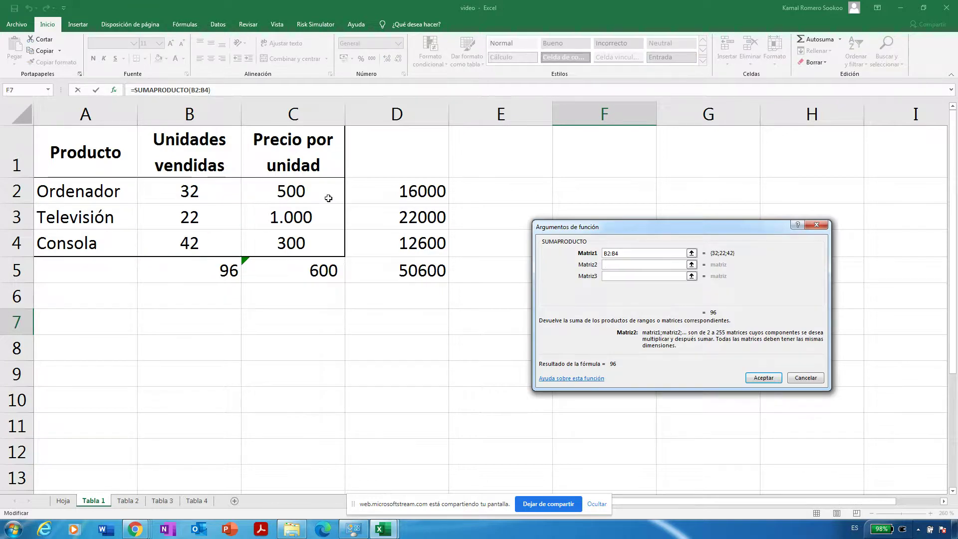
left_click(327, 200)
left_click_drag(328, 200, 322, 243)
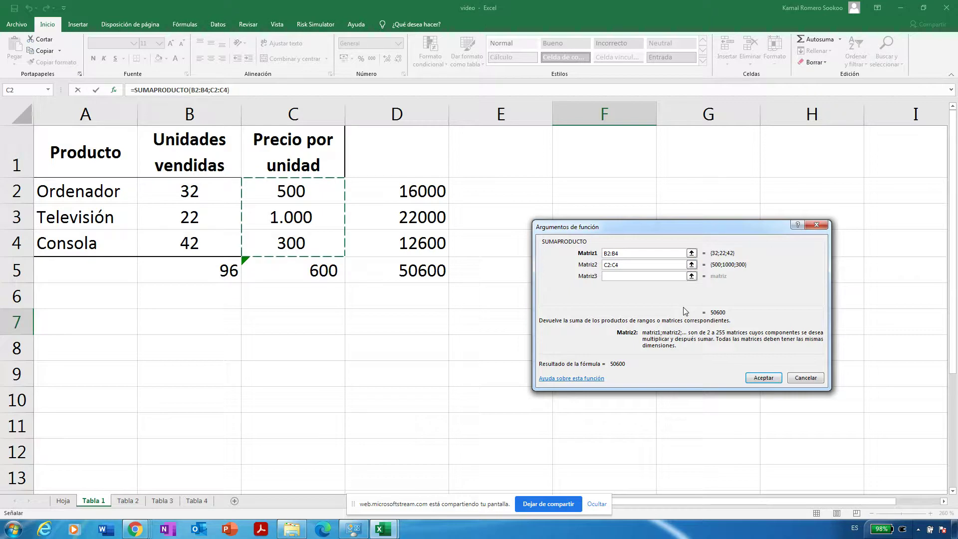
left_click(761, 378)
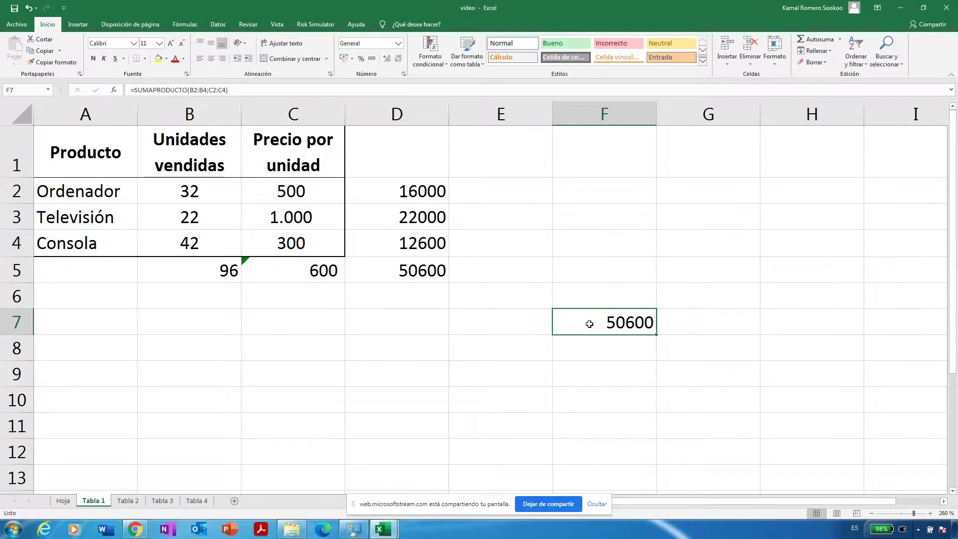
Compare the totals in D5 and F7, and review the product table A1:C4 with the formulas in B5 and C5.
left_click(424, 279)
left_click(599, 322)
left_click(412, 266)
left_click(586, 322)
left_click_drag(70, 151, 298, 246)
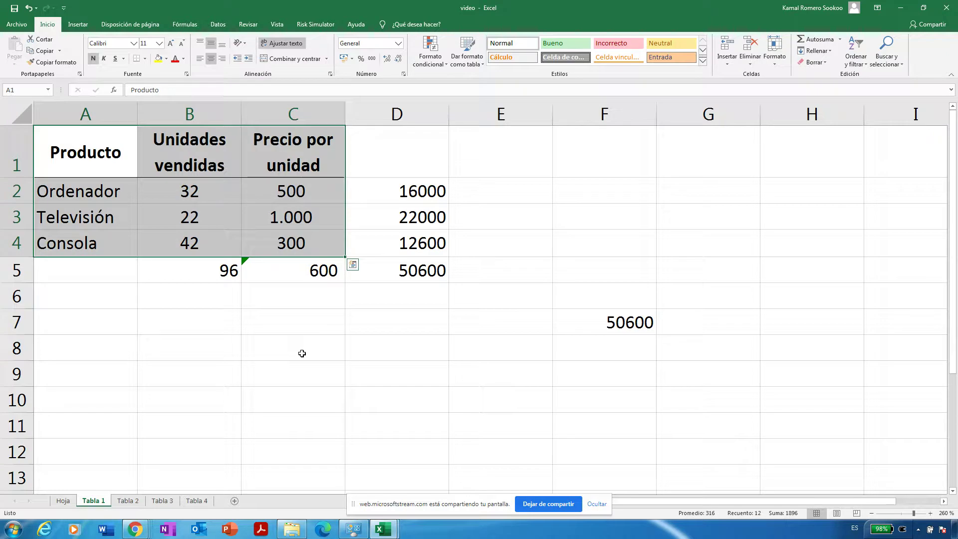
left_click(222, 276)
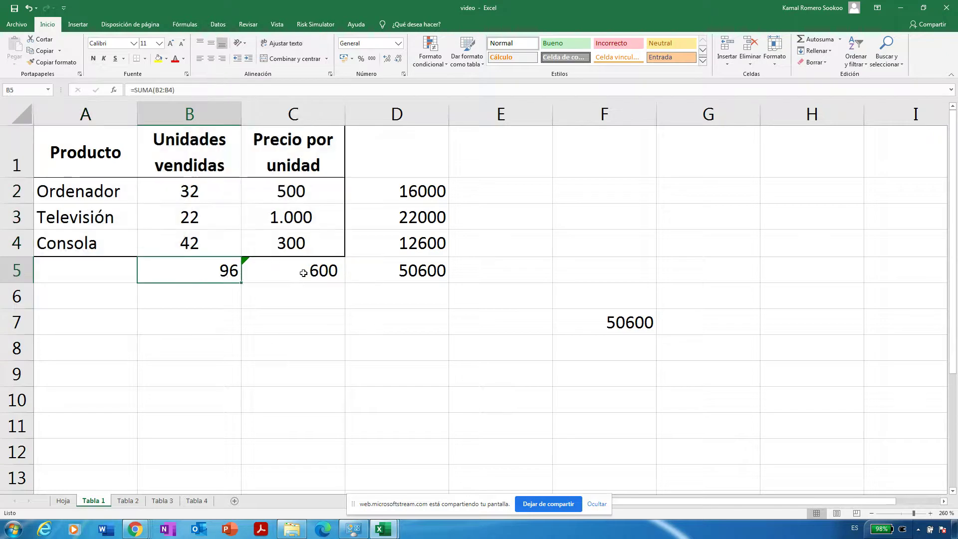
left_click(303, 269)
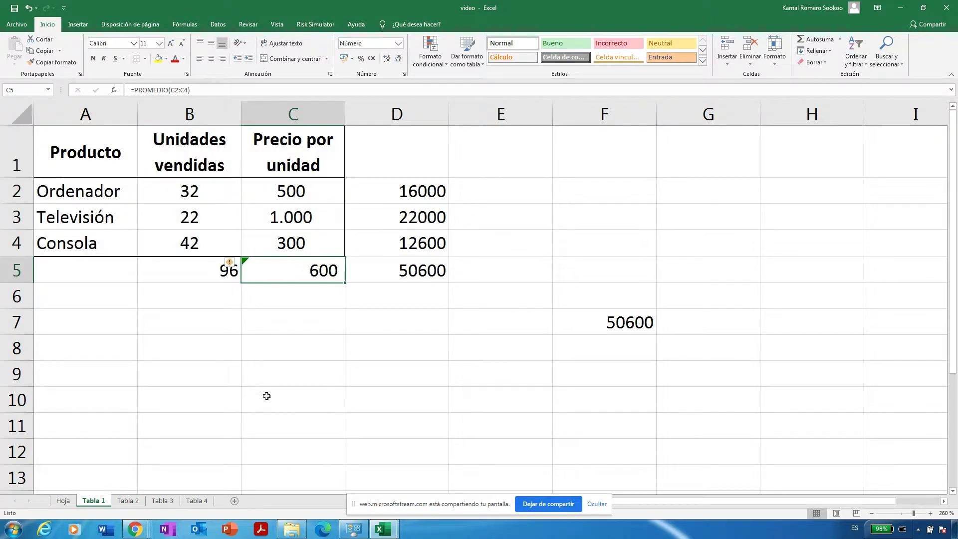
Open the Tabla 4 sheet and magnify its company data to 190%.
left_click(197, 502)
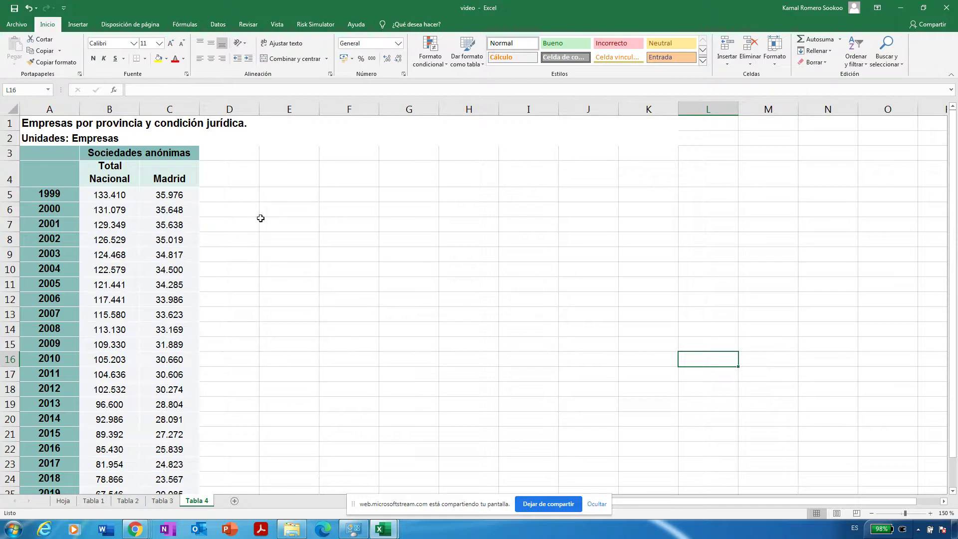
left_click(931, 514)
left_click(931, 513)
left_click(931, 513)
left_click(931, 514)
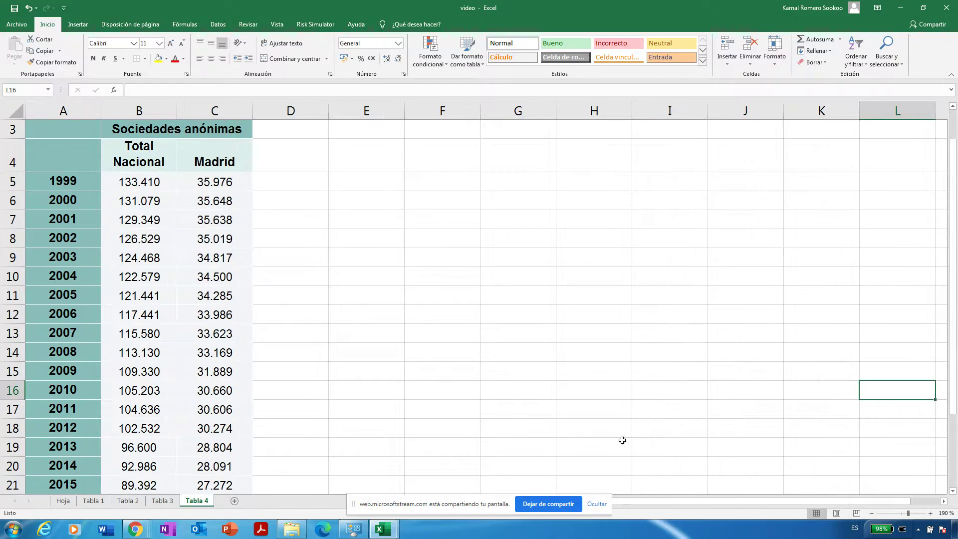
Review the title of the Tabla 4 company table and its Total Nacional and Madrid column headings.
left_click(287, 367)
key("Up")
key("Up")
key("Up")
key("Up")
key("Up")
key("Up")
key("Up")
key("Up")
key("Up")
key("Up")
key("Up")
key("Up")
key("Up")
key("Up")
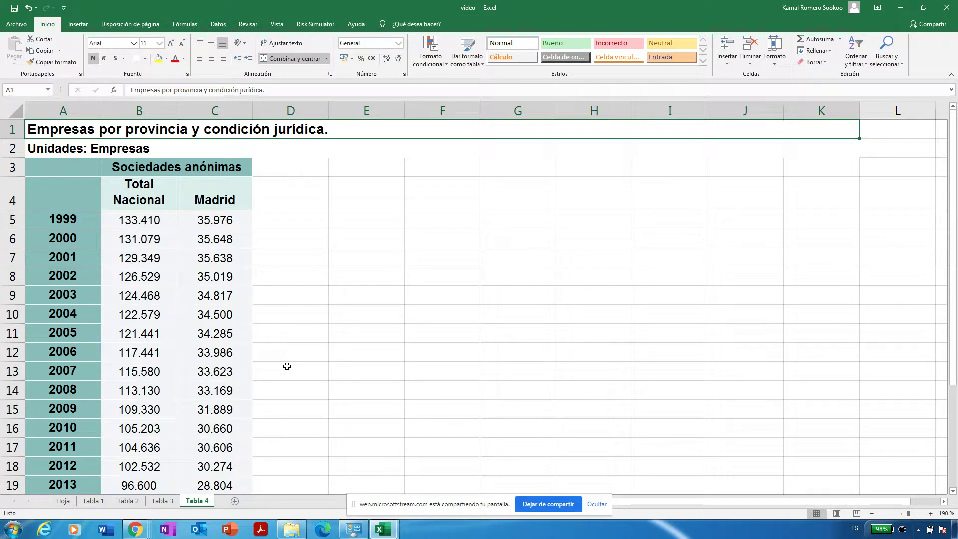
key("Down")
key("Down")
key("Down")
key("Left")
key("Left")
key("Left")
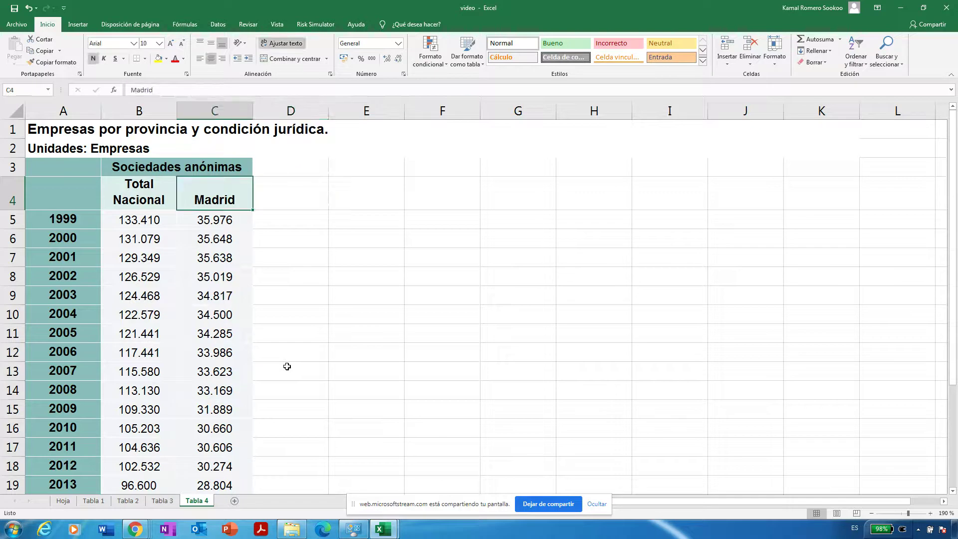
Examine the year labels in column A, starting at 1999, alongside the adjacent national figures.
key("Down")
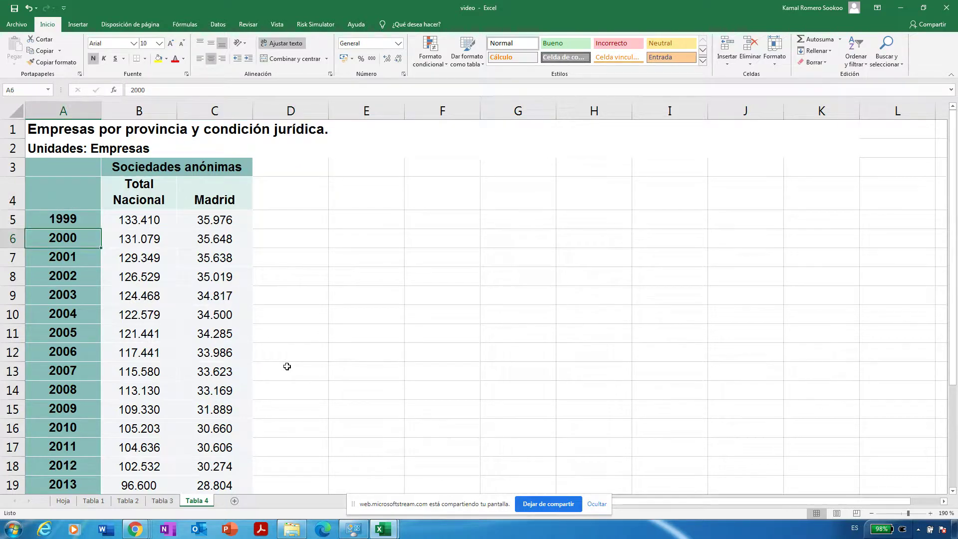
key("Right")
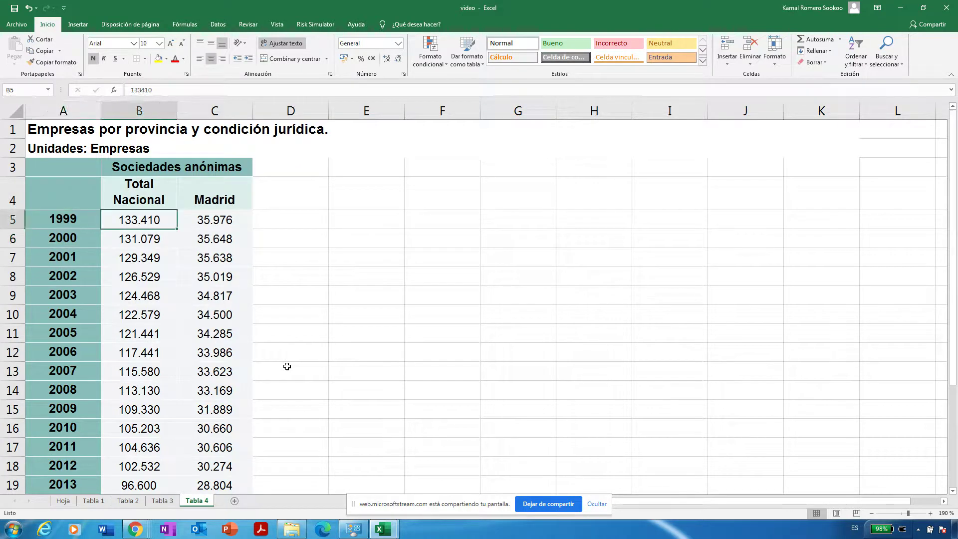
key("Left")
key("Right")
key("Left")
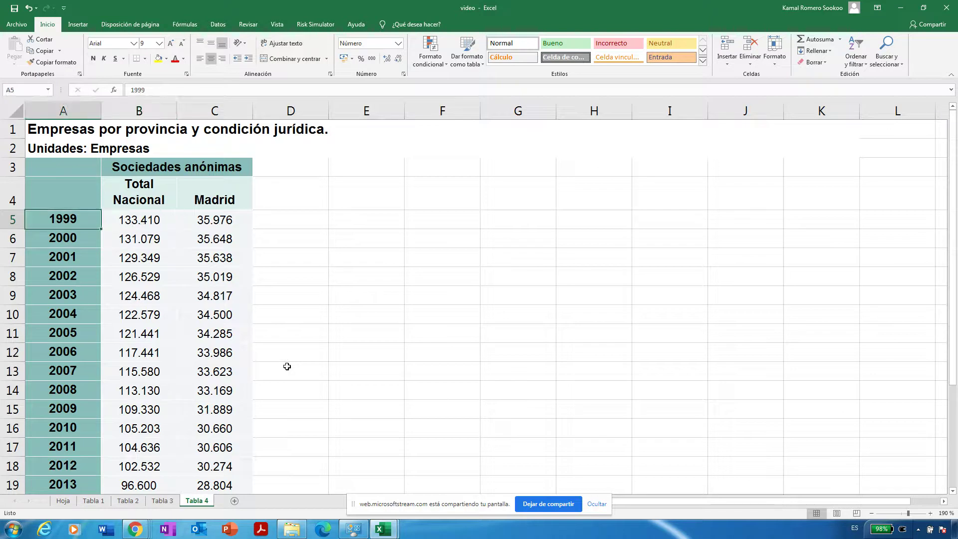
key("Right")
key("Left")
key("shift+Right")
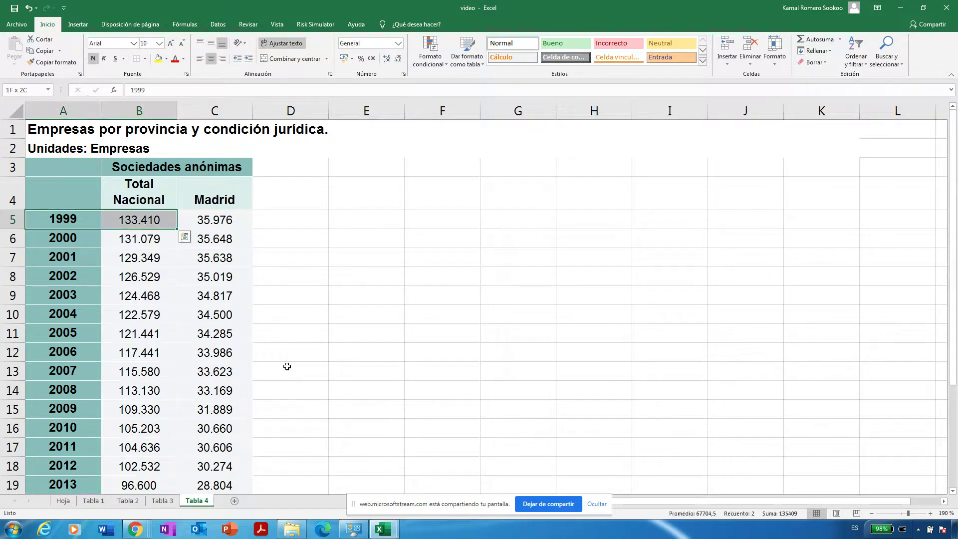
key("shift+Down")
key("shift+Down")
key("shift+Down")
key("shift+Down")
key("shift+Down")
key("shift+Down")
key("shift+Down")
Examine the Total Nacional figures from B5 downward, starting at their column heading.
key("Right")
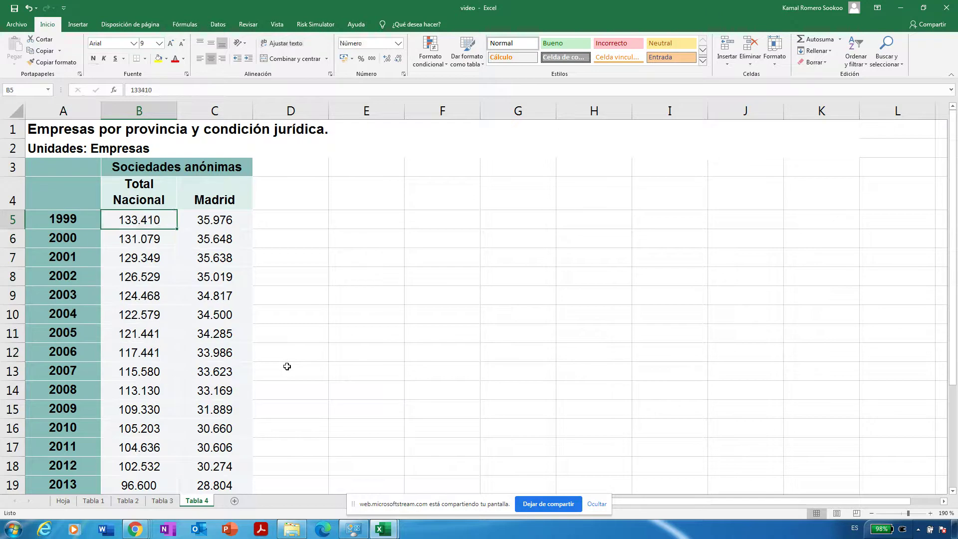
key("Up")
key("Up")
key("Down")
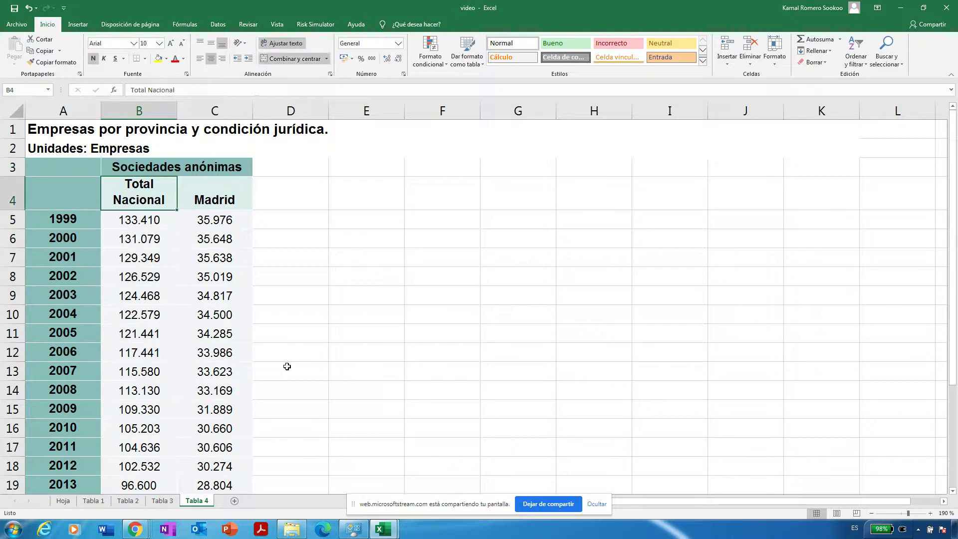
key("Down")
key("shift+Down")
key("shift+Down")
key("shift+Down")
key("shift+Down")
key("shift+Down")
key("shift+Down")
key("shift+Down")
key("shift+Down")
key("shift+Down")
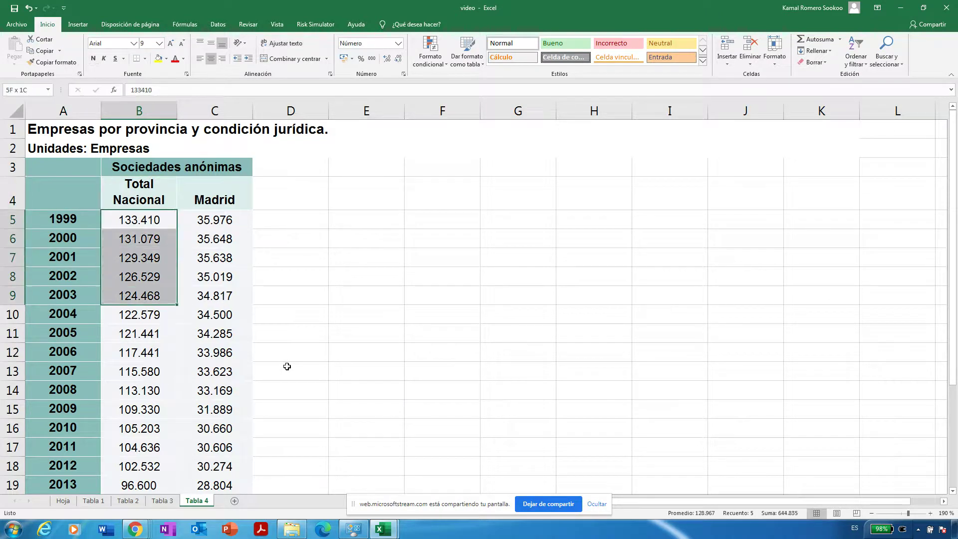
key("shift+Down")
key("shift+Down")
key("shift+Down")
key("shift+Down")
key("shift+Down")
key("shift+Down")
key("shift+Down")
key("shift+Down")
key("shift+Down")
key("shift+Down")
key("shift+Down")
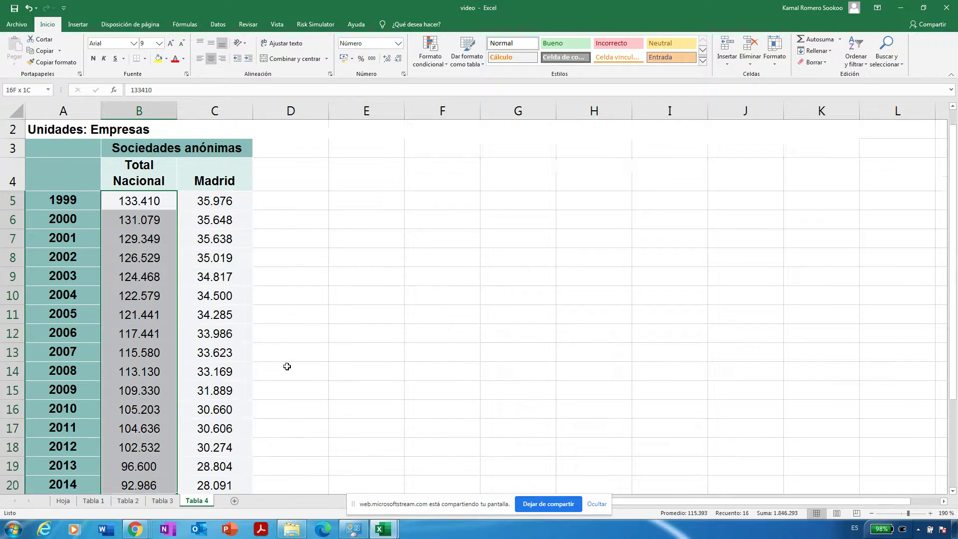
key("shift+Down")
Examine the Madrid figures from C5 down to the end of the table, and clear the selection.
key("Up")
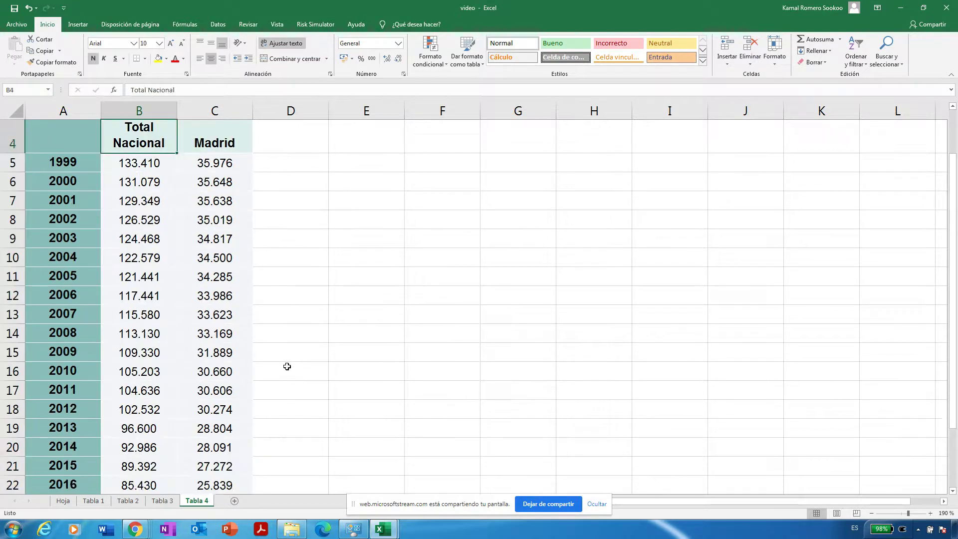
key("Up")
key("Right")
key("Down")
key("Left")
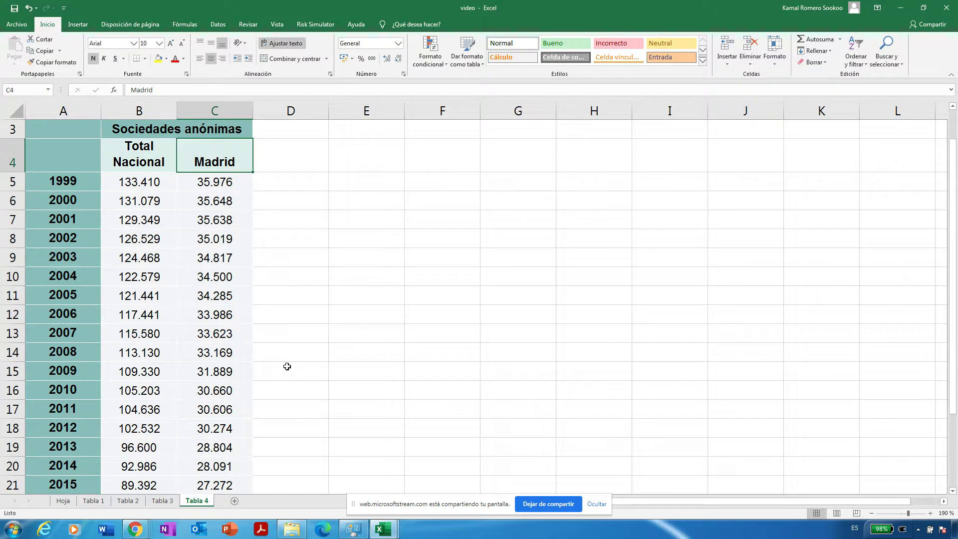
key("Down")
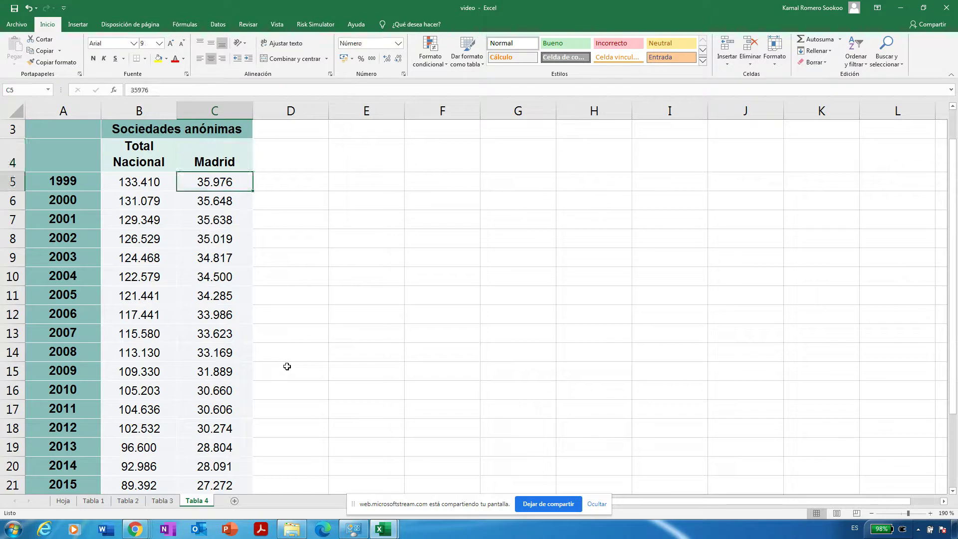
key("shift+Down")
key("shift+Down")
key("shift+Down")
key("shift+Down")
key("shift+Down")
key("shift+Down")
key("shift+Down")
key("shift+Down")
key("shift+Down")
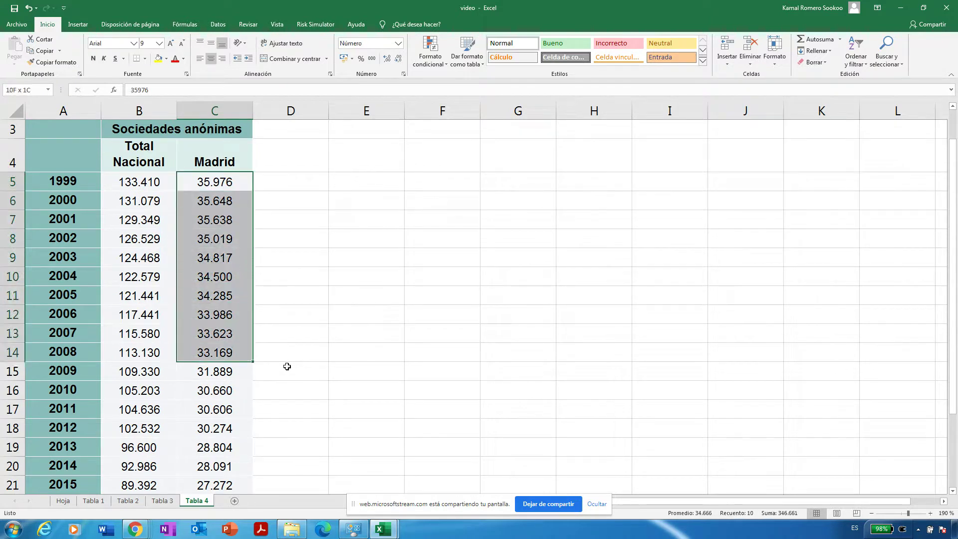
key("shift+Down")
key("shift+Down")
key("shift+Down")
key("shift+Down")
key("shift+Down")
key("shift+Down")
key("shift+Down")
key("shift+Down")
key("shift+Down")
key("shift+Down")
key("shift+Down")
key("shift+Down")
key("shift+Down")
key("shift+Down")
key("shift+Down")
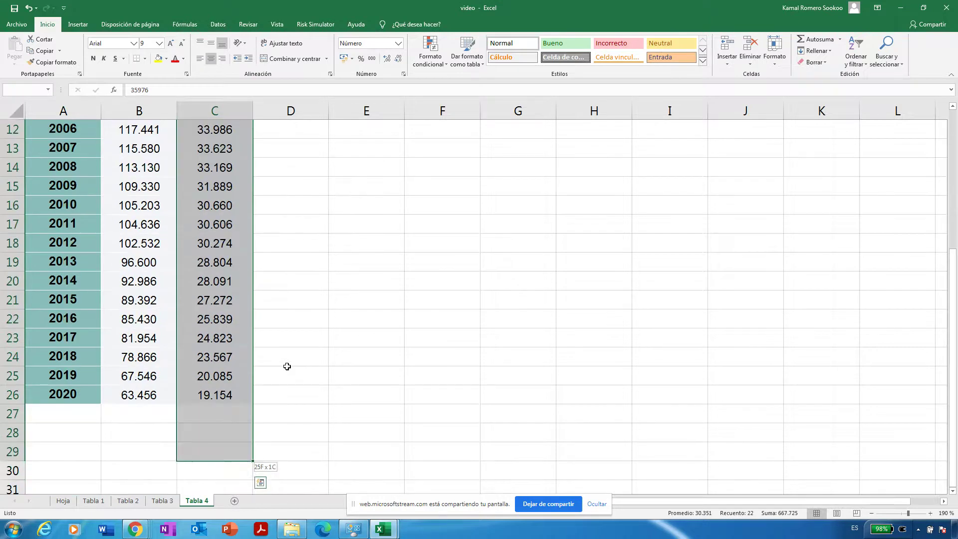
key("shift+Up")
key("shift+Up")
key("shift+Up")
key("shift+Up")
key("shift+Up")
key("shift+Up")
key("shift+Up")
key("shift+Up")
key("shift+Up")
key("shift+Up")
key("shift+Up")
key("shift+Up")
key("shift+Up")
key("shift+Up")
key("shift+Up")
key("shift+Up")
key("shift+Up")
key("shift+Up")
key("shift+Up")
key("shift+Up")
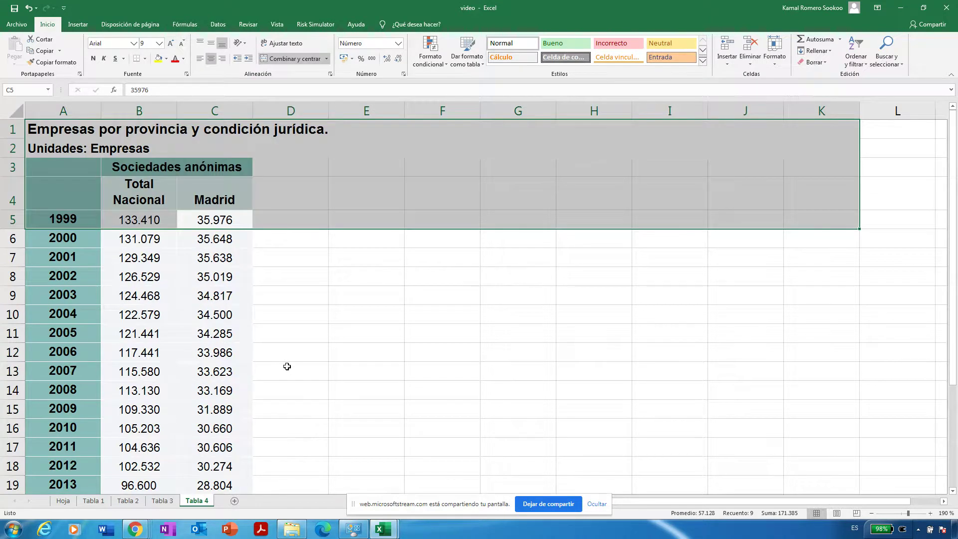
left_click(335, 260)
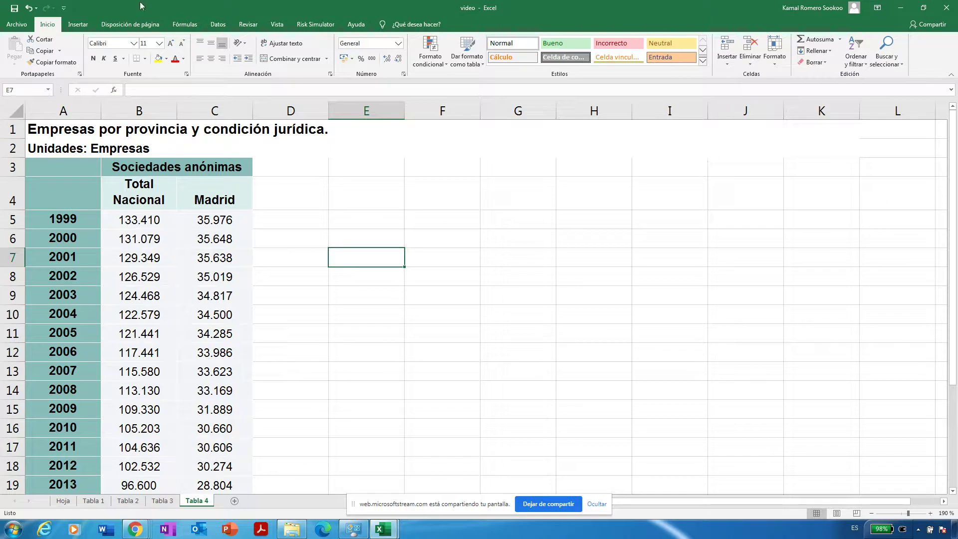
Insert a basic 2D line chart of the years and Total Nacional figures in A4:B26.
left_click_drag(72, 198, 131, 304)
left_click_drag(130, 201, 130, 201)
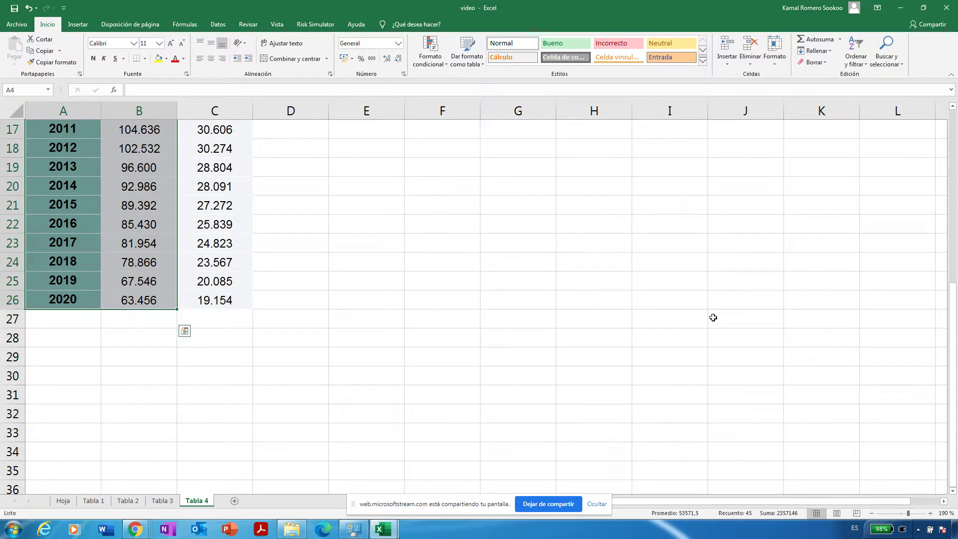
left_click_drag(953, 350, 953, 150)
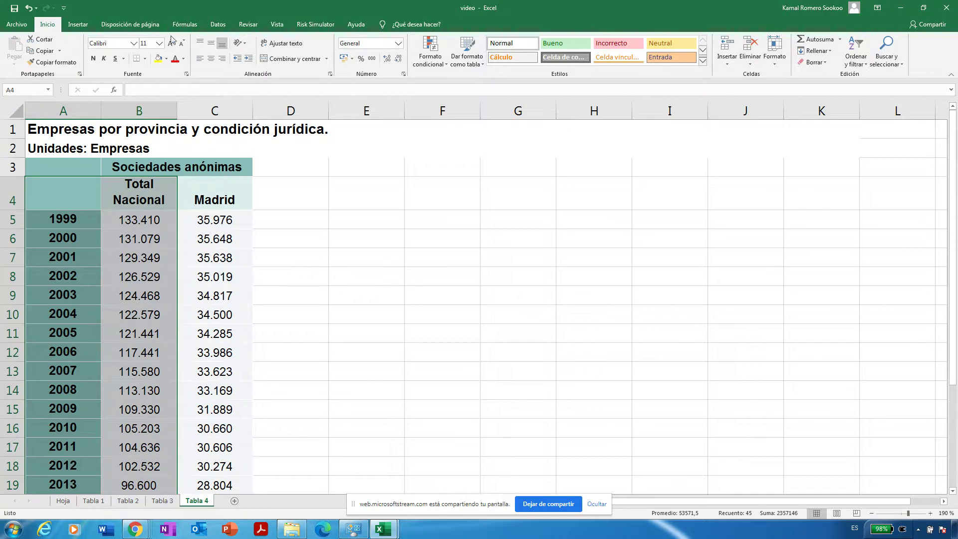
left_click(78, 25)
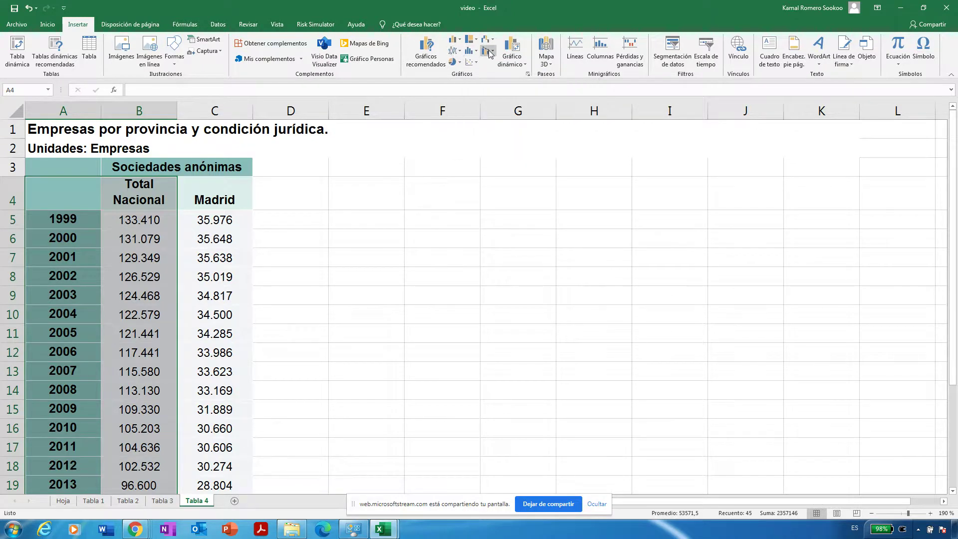
left_click(459, 52)
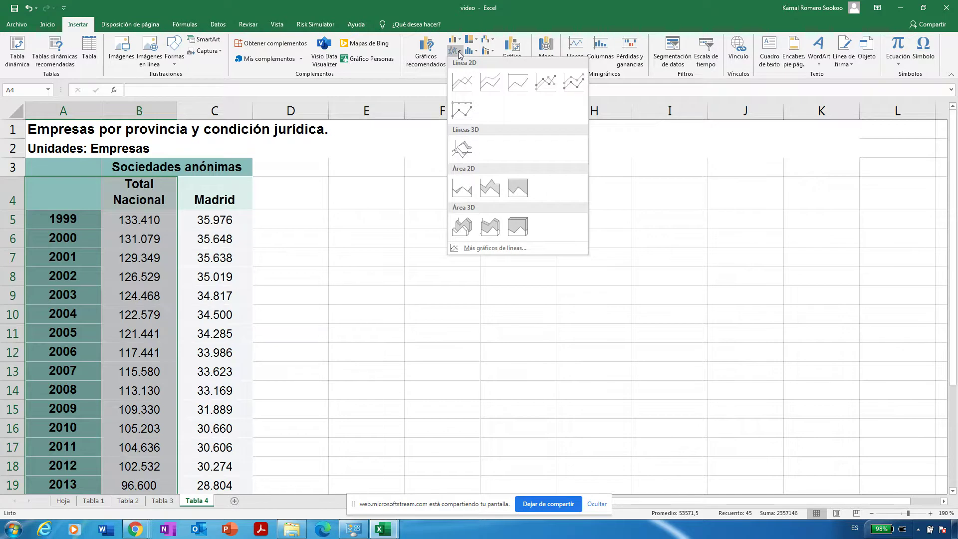
left_click(458, 75)
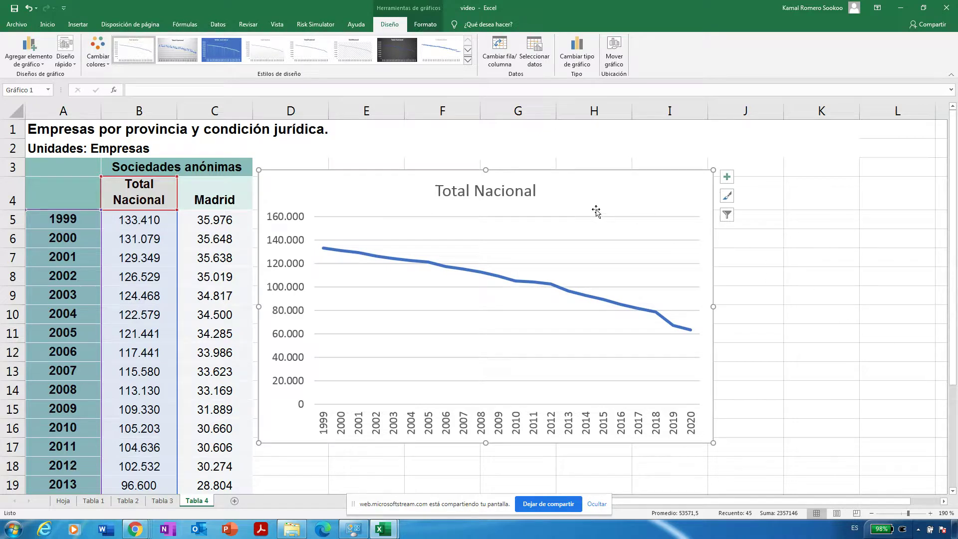
Move the Total Nacional line chart to a new sheet named Nacional.
right_click(377, 200)
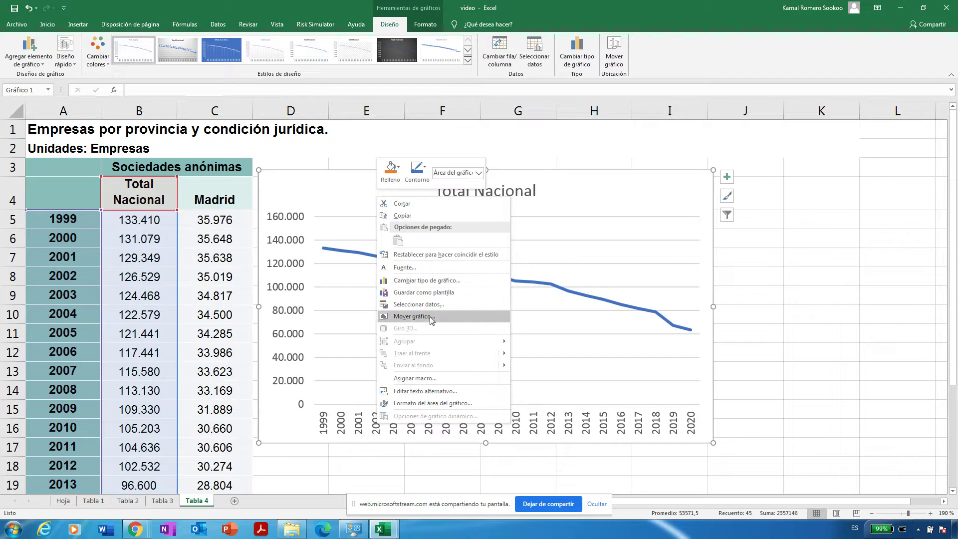
left_click(431, 317)
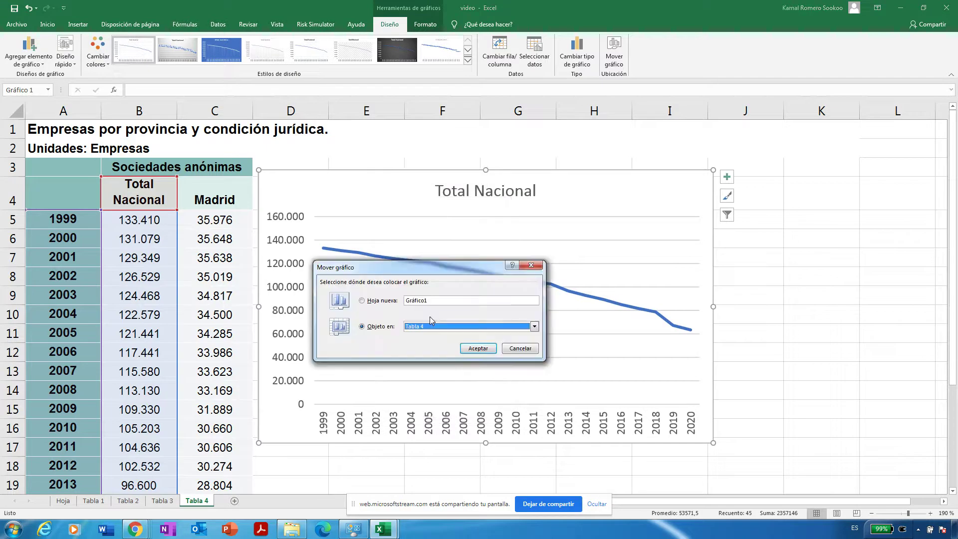
left_click(363, 302)
type("Nacional")
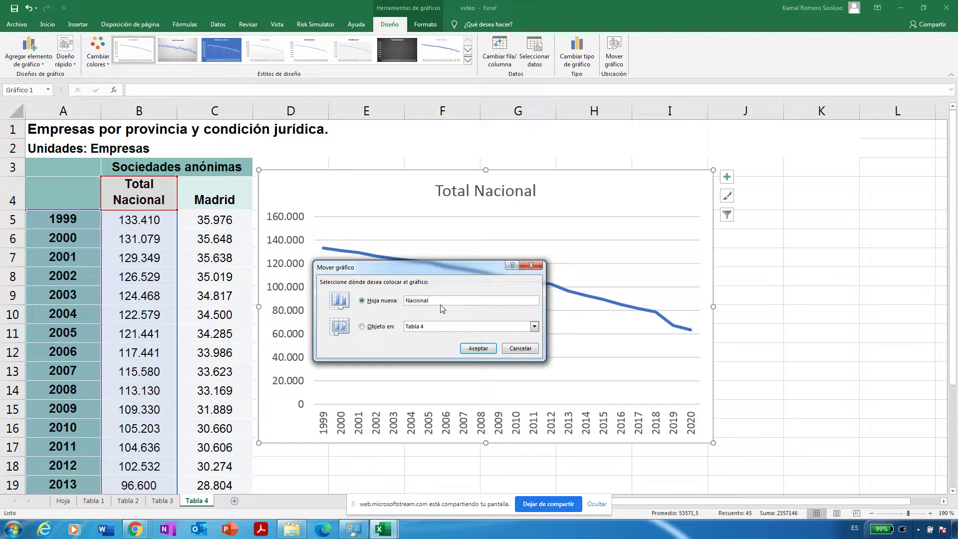
left_click(475, 349)
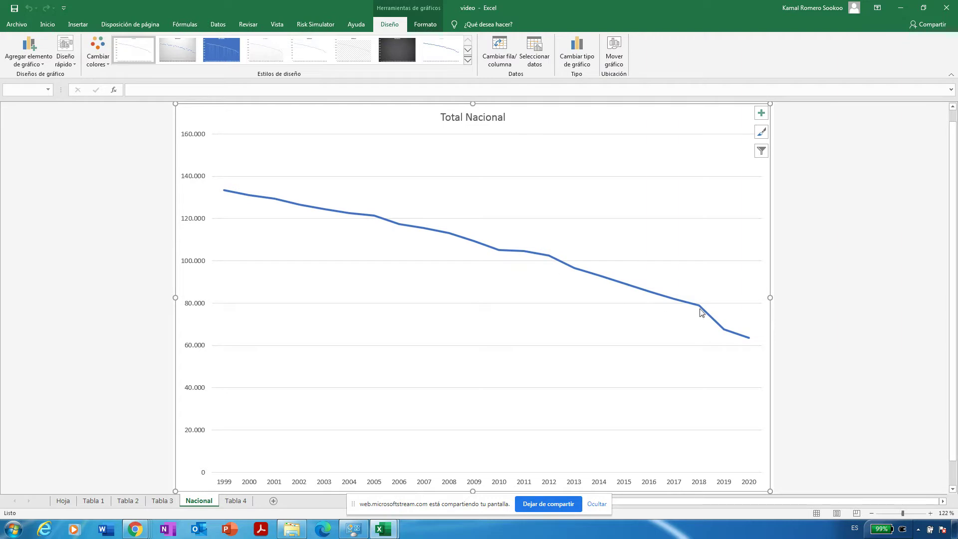
On the Tabla 4 sheet, insert a markers-only scatter chart of the Total Nacional and Madrid data in B4:C26.
left_click(235, 500)
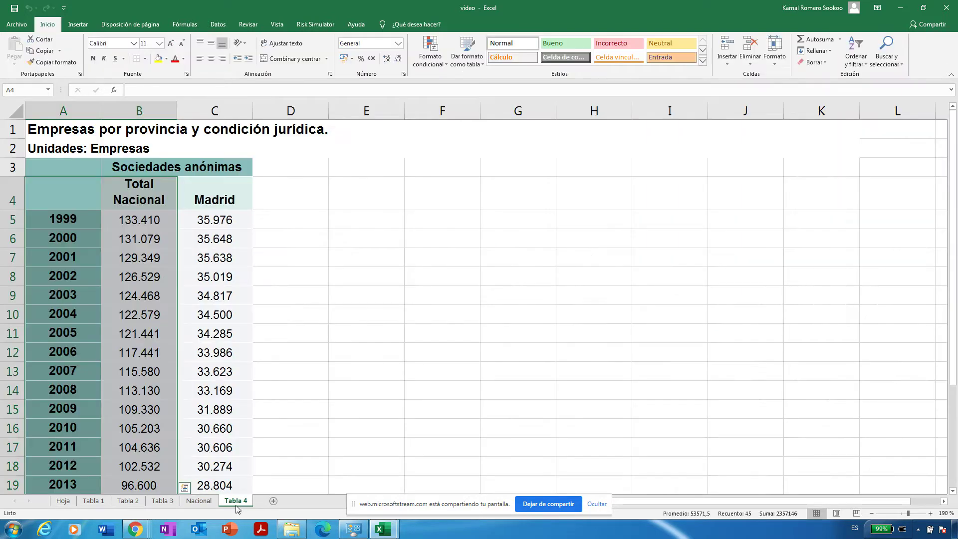
left_click(206, 323)
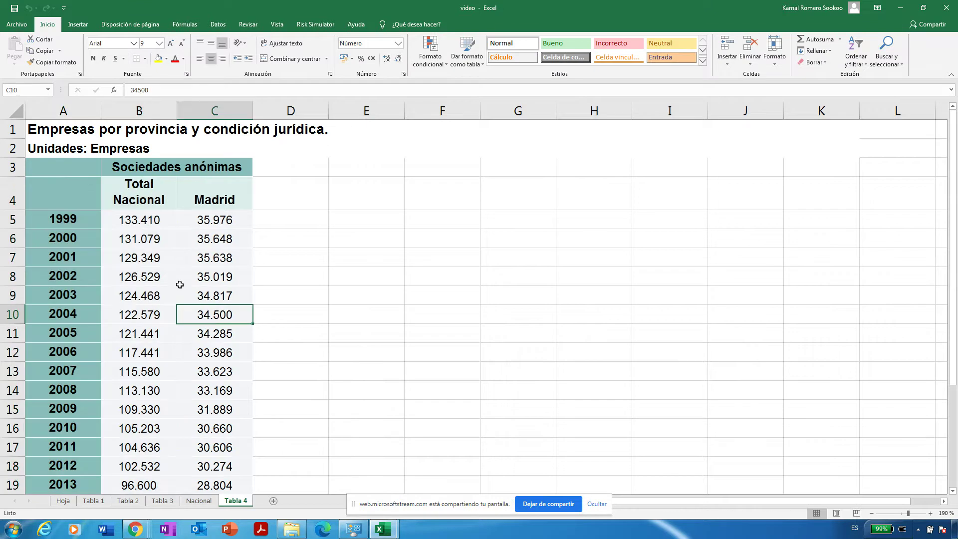
left_click_drag(136, 203, 187, 201)
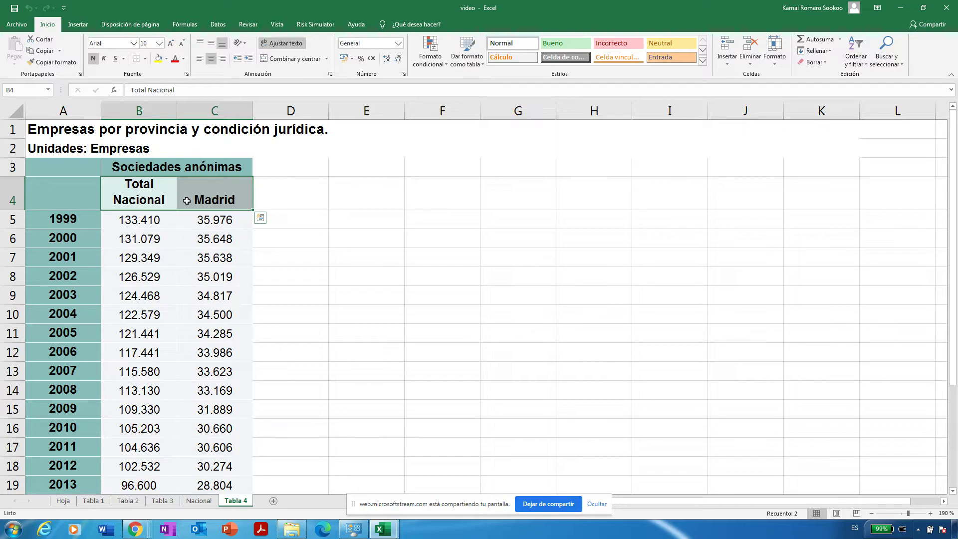
key("shift+Down")
key("shift+Down")
key("shift+Down")
key("shift+Down")
key("shift+Down")
key("shift+Down")
key("shift+Down")
key("shift+Down")
key("shift+Down")
key("shift+Down")
key("shift+Down")
key("shift+Down")
key("shift+Down")
key("shift+Down")
key("shift+Down")
key("shift+Down")
key("shift+Down")
key("shift+Down")
key("shift+Down")
key("shift+Down")
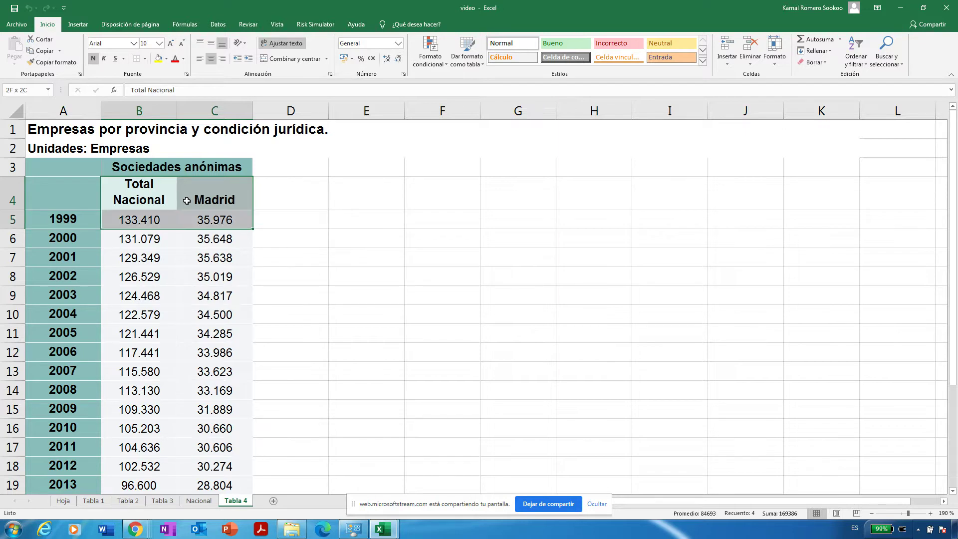
key("shift+Up")
key("shift+Up")
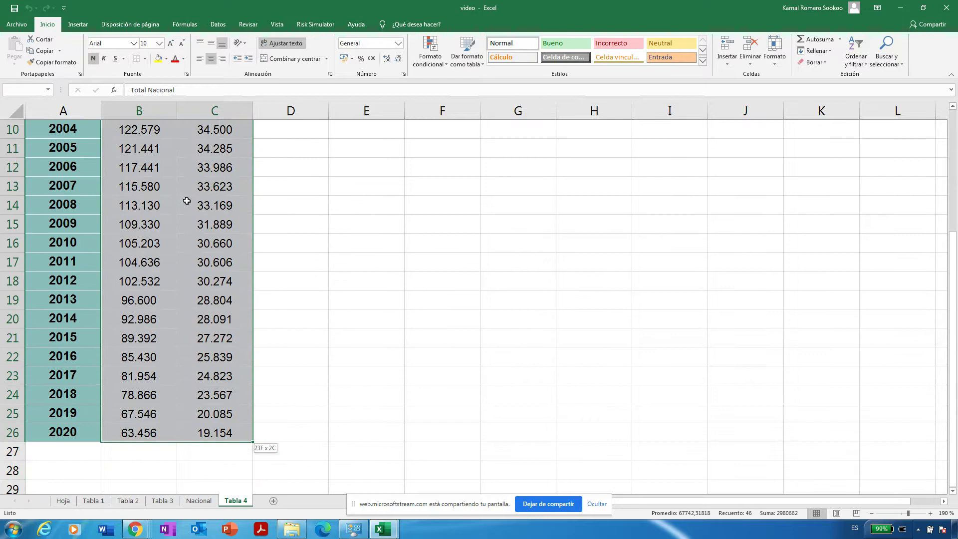
left_click_drag(952, 279, 951, 214)
left_click_drag(951, 187, 954, 141)
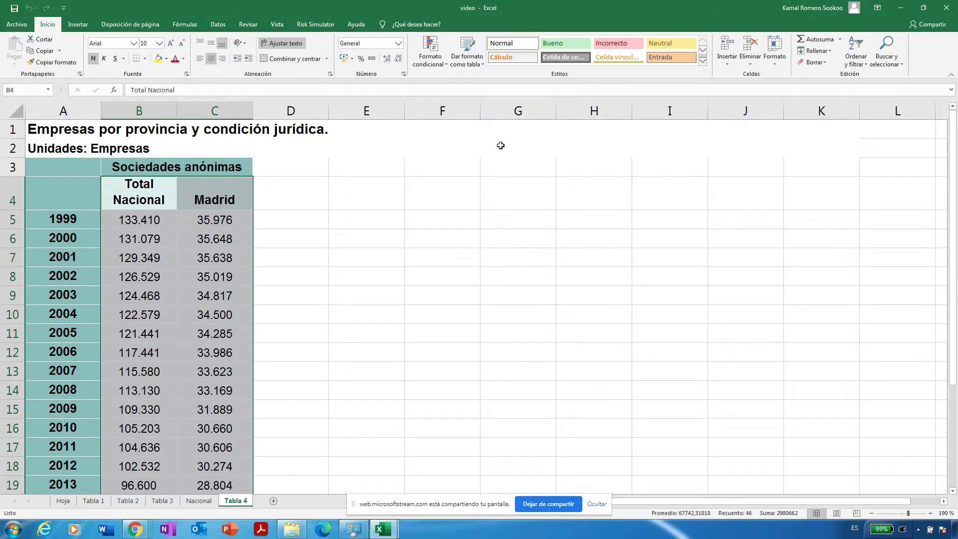
left_click(78, 25)
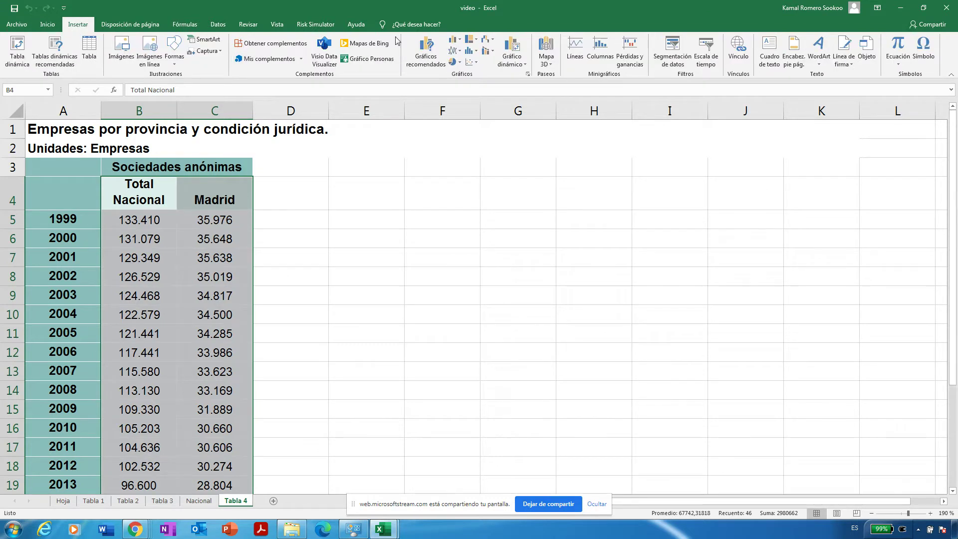
left_click(477, 64)
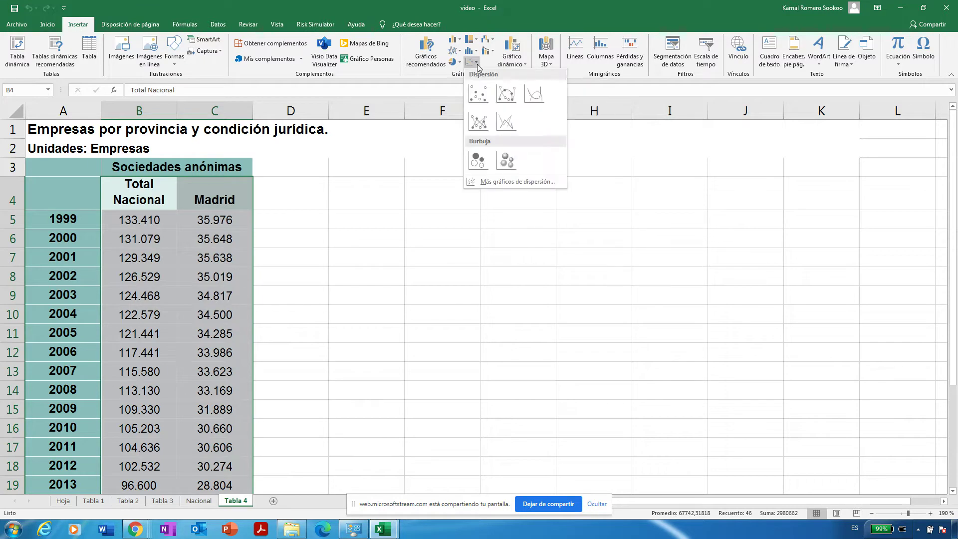
left_click(477, 96)
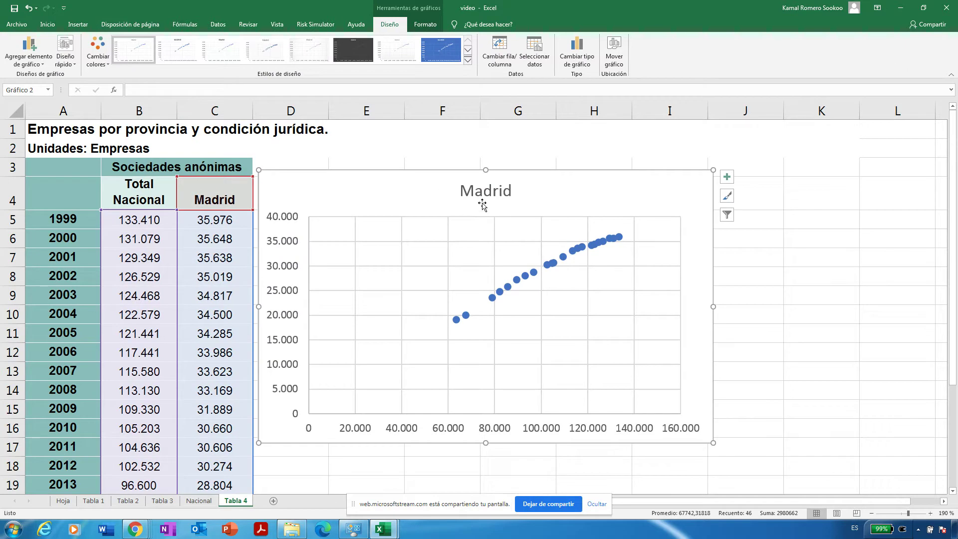
Move the Madrid scatter chart to a new sheet named Relacion.
right_click(313, 194)
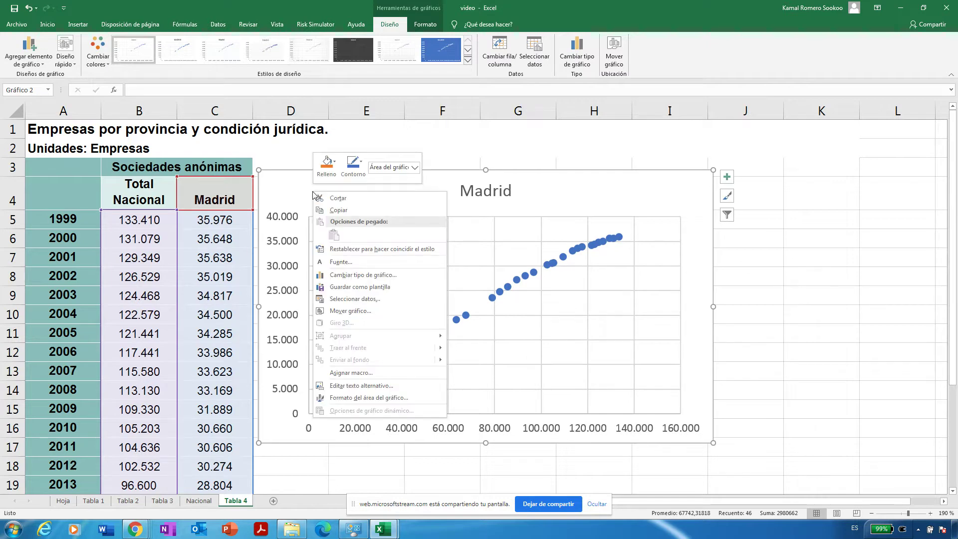
left_click(359, 311)
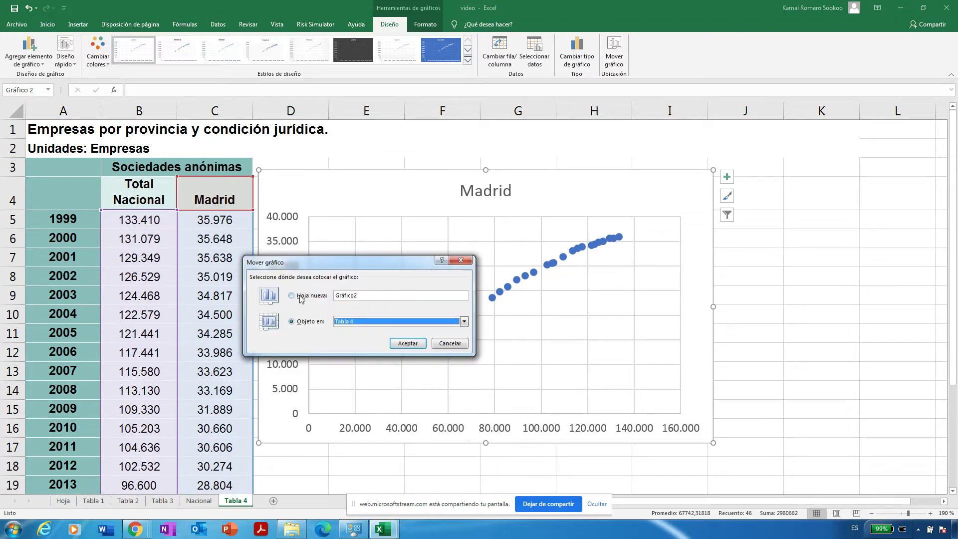
left_click(320, 298)
type("Relacion")
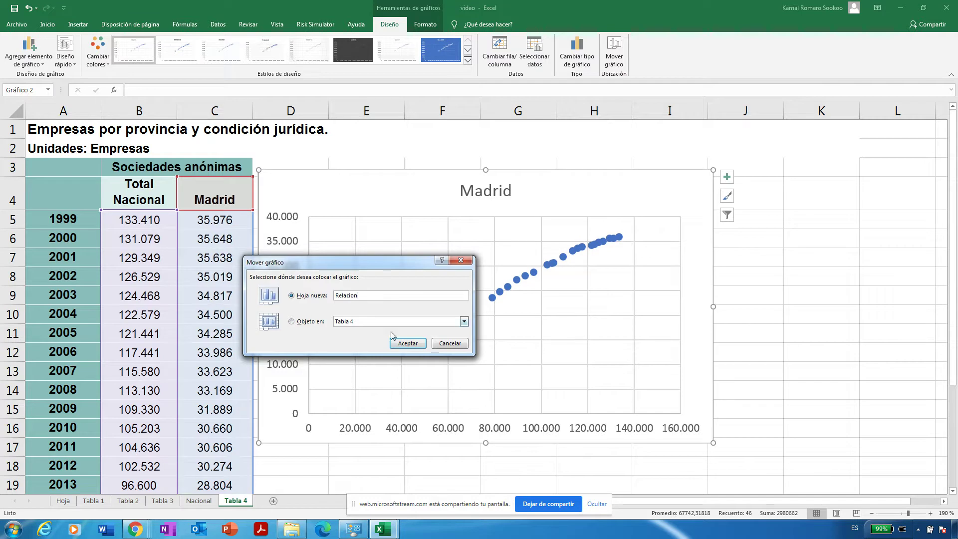
left_click(402, 344)
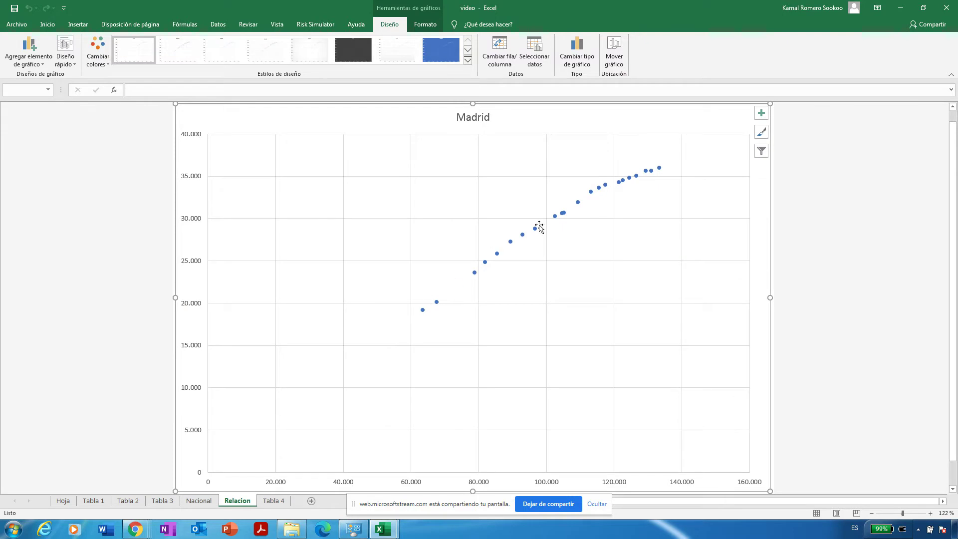
Change the scatter chart's title to "España vs Madrid" and return to the Tabla 4 sheet.
left_click(491, 121)
double_click(489, 118)
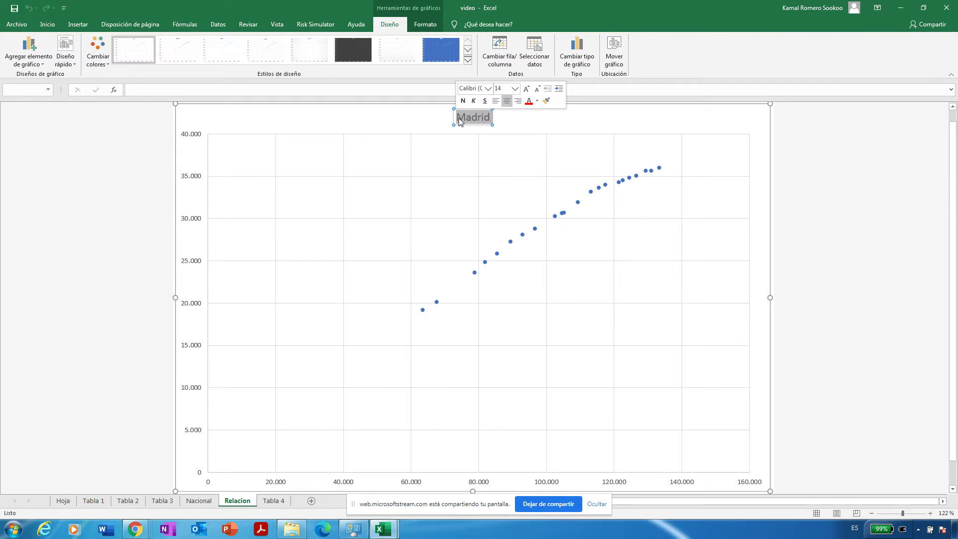
type("España vs")
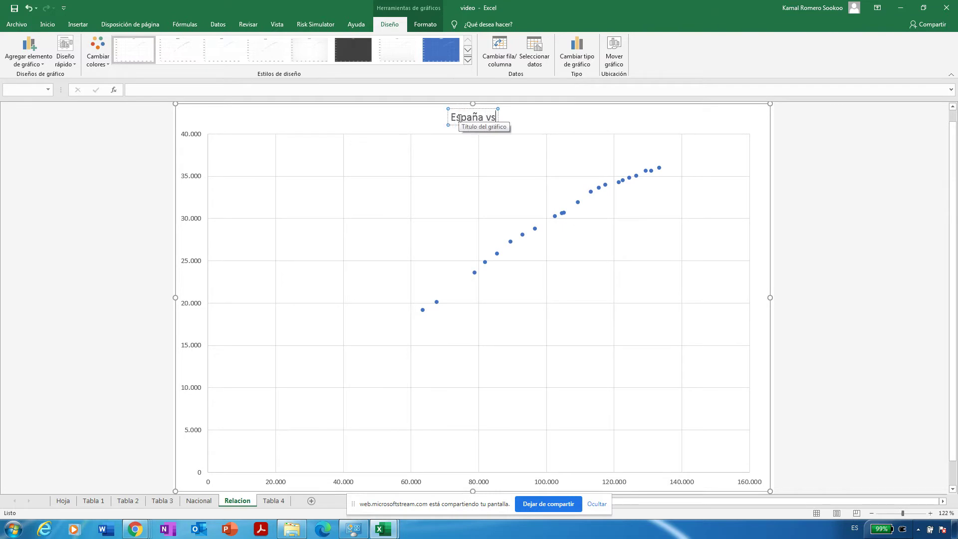
type(" Madrid")
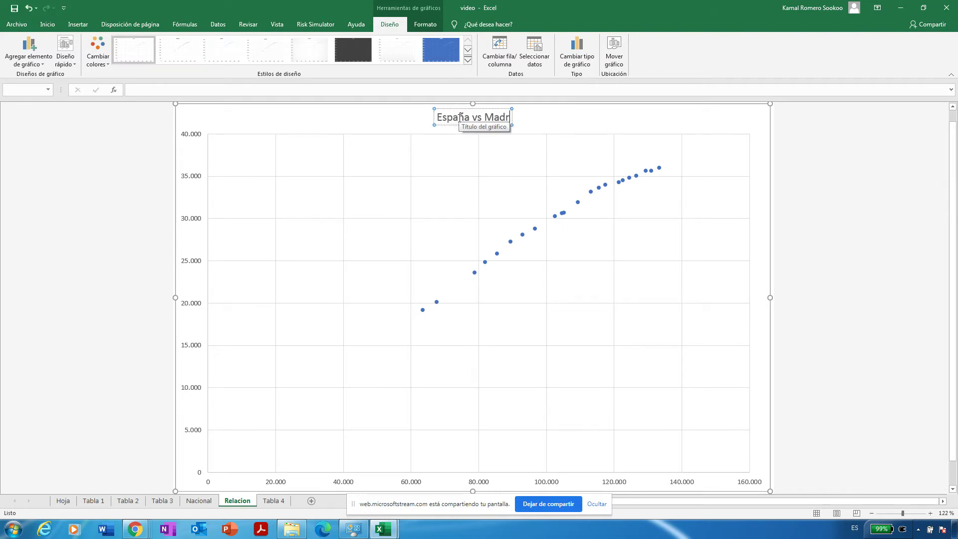
left_click(564, 122)
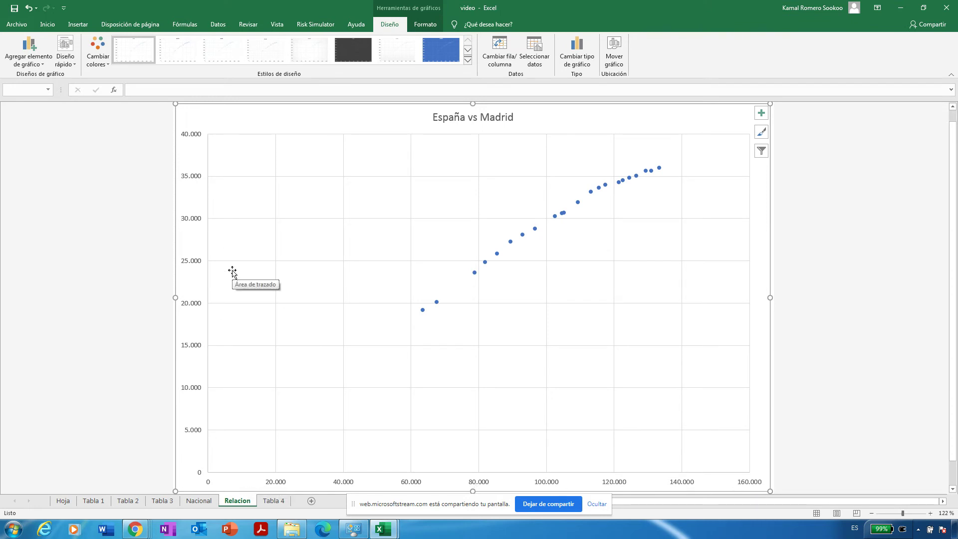
left_click(277, 502)
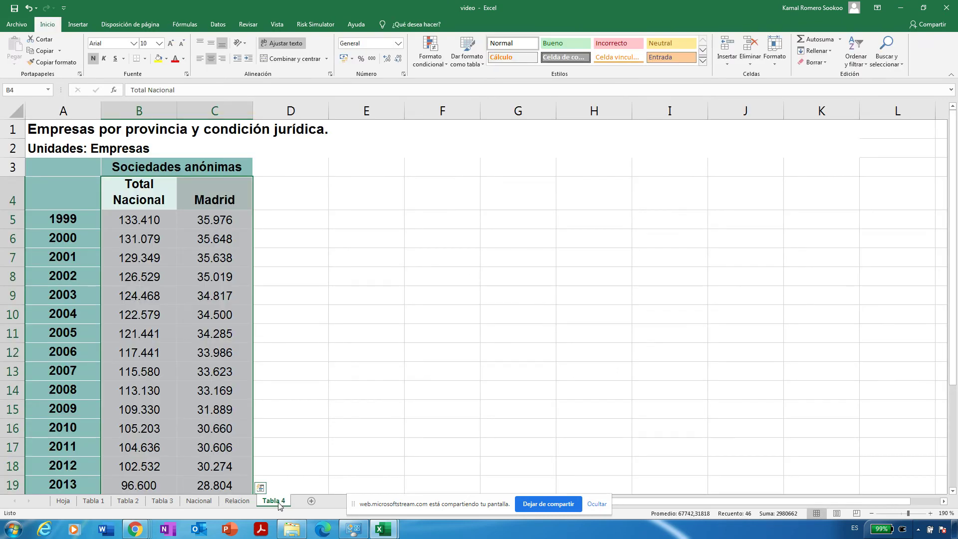